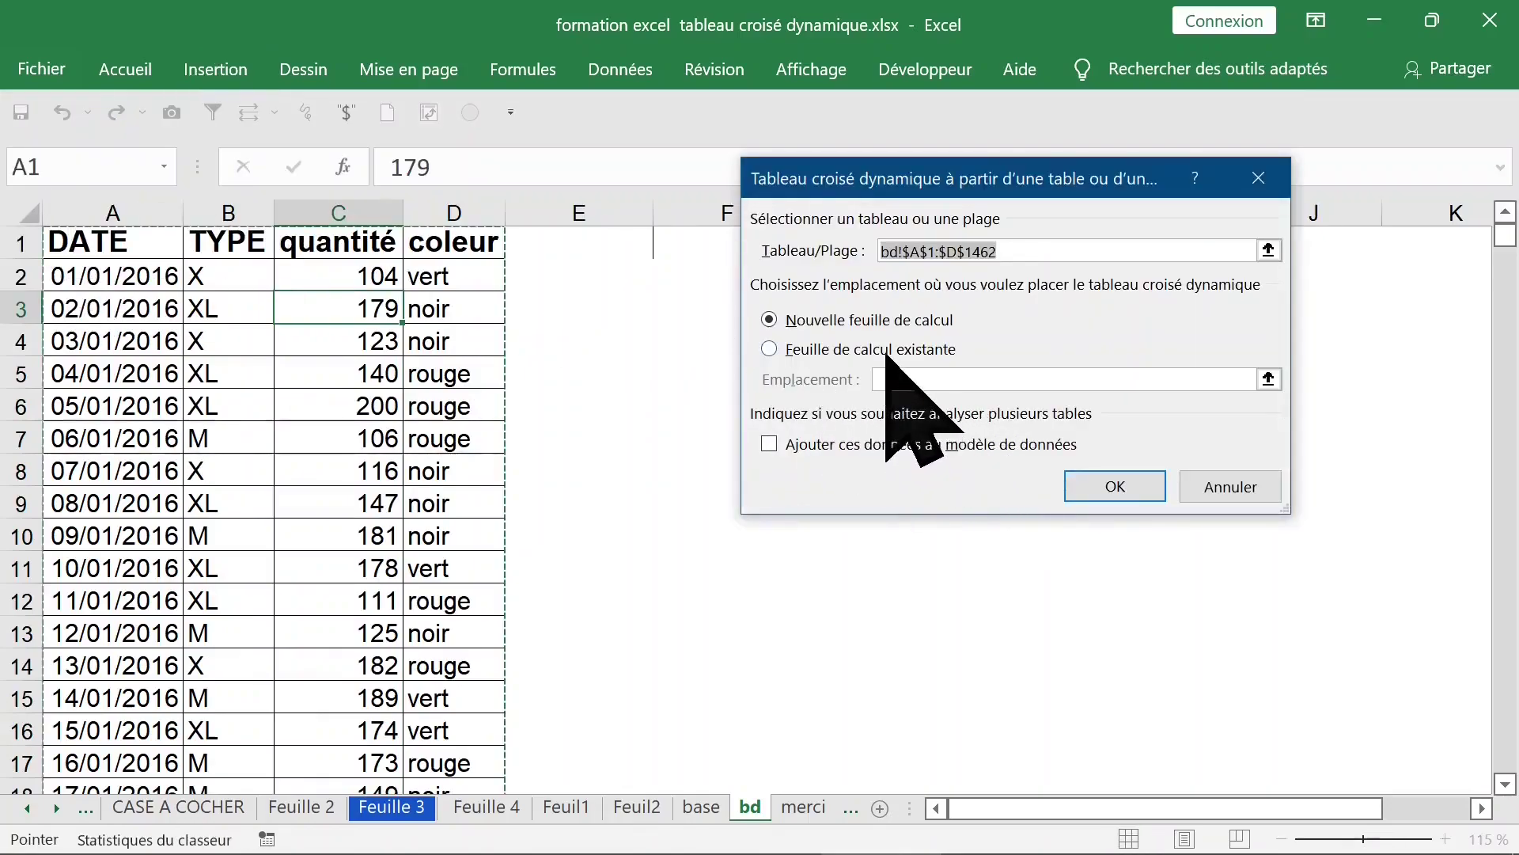
Create a pivot table from bd!$A$1:$D$1462 on the existing worksheet, placed at cell F1.
left_click(788, 349)
left_click_drag(954, 181, 1241, 327)
left_click(712, 240)
left_click(1400, 633)
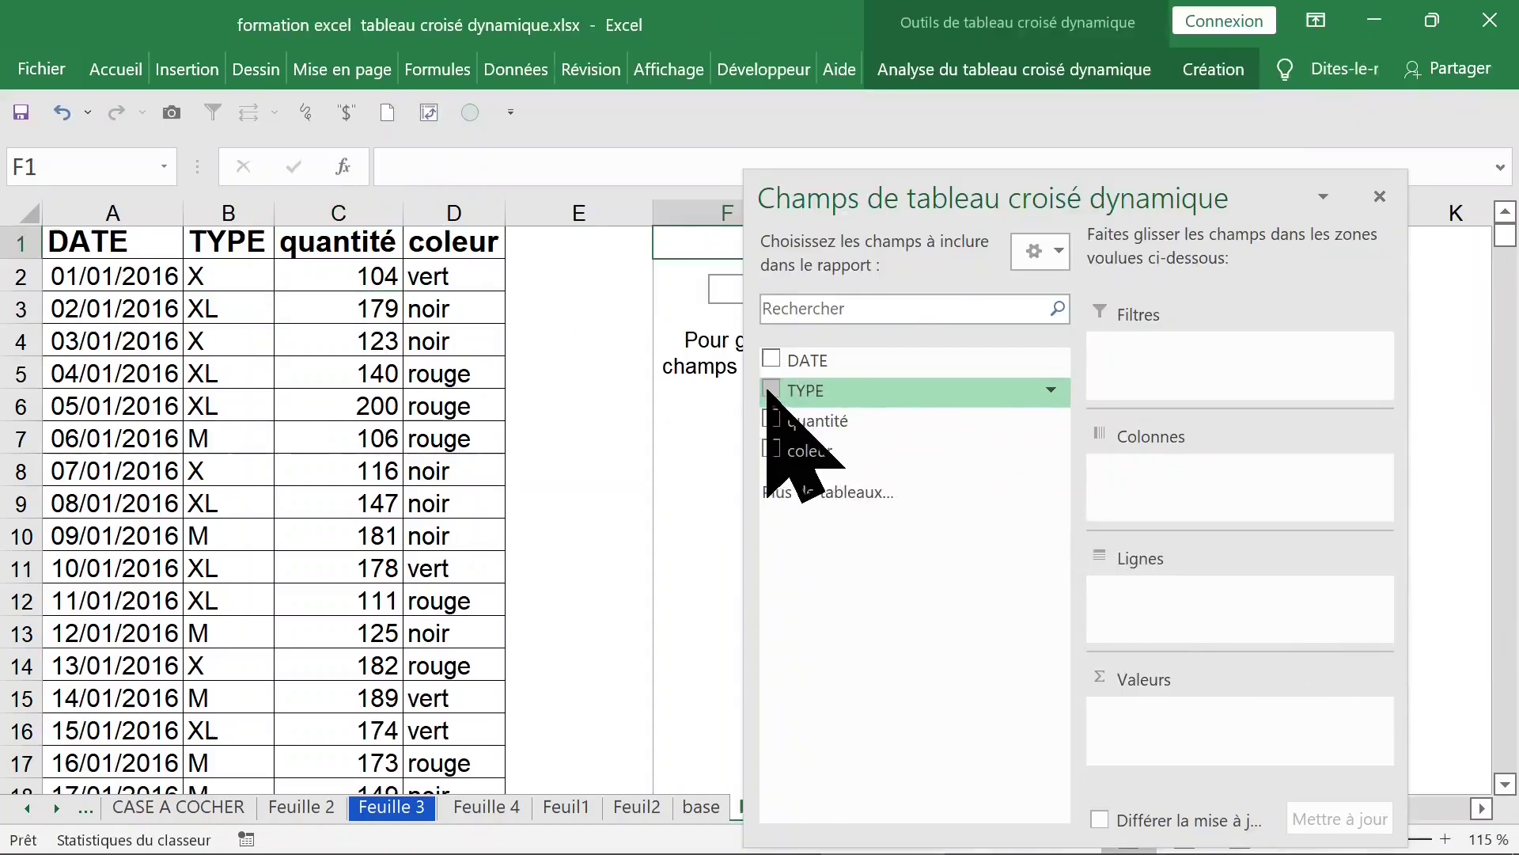
Add the TYPE and quantité fields to the pivot table, then narrow and close the field list.
left_click(772, 420)
left_click_drag(1112, 169, 338, 143)
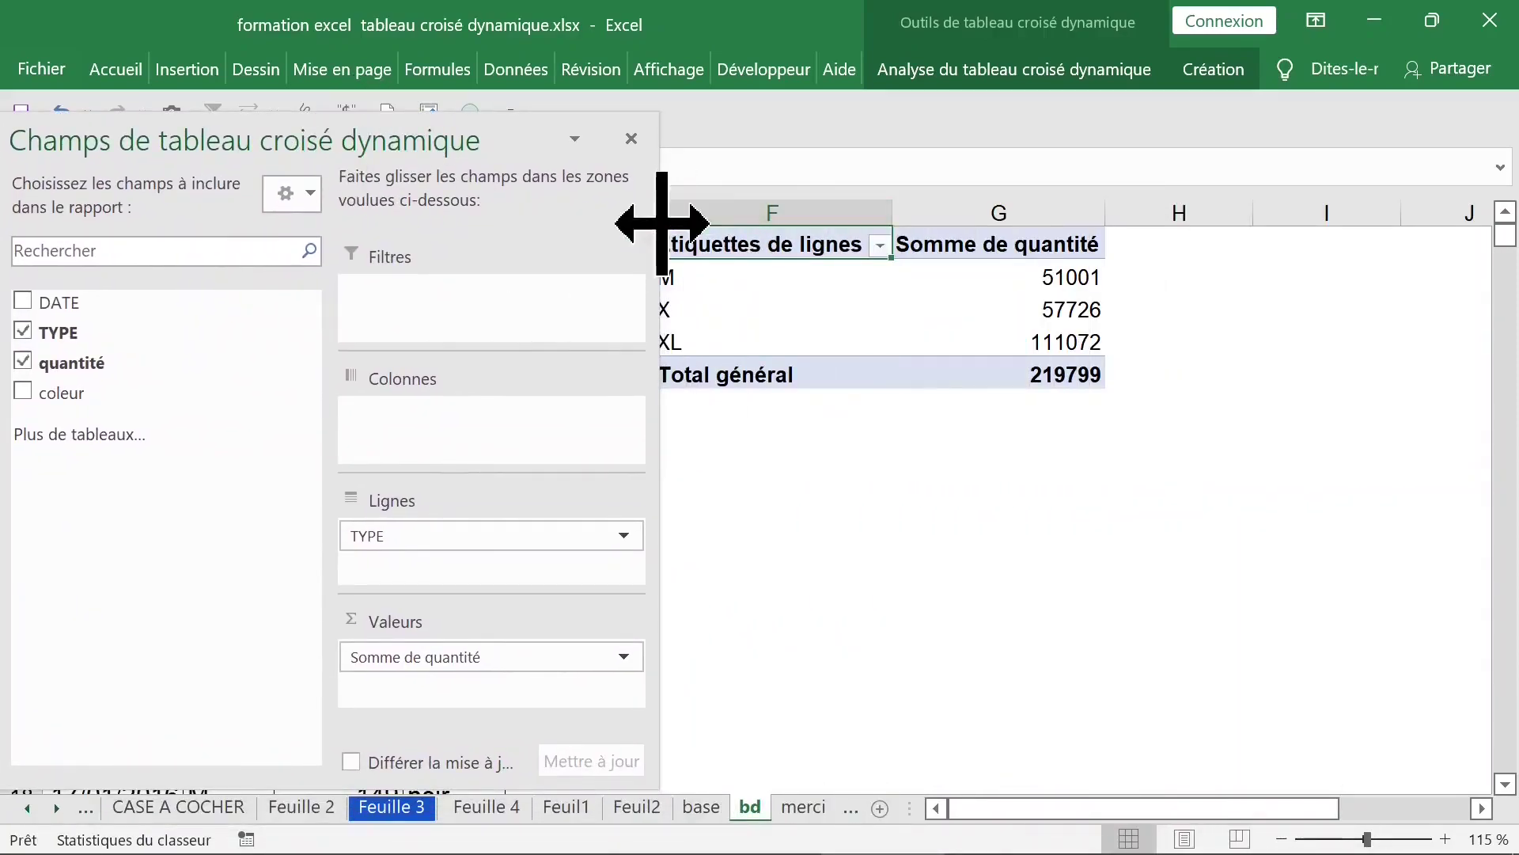
left_click_drag(659, 223, 393, 214)
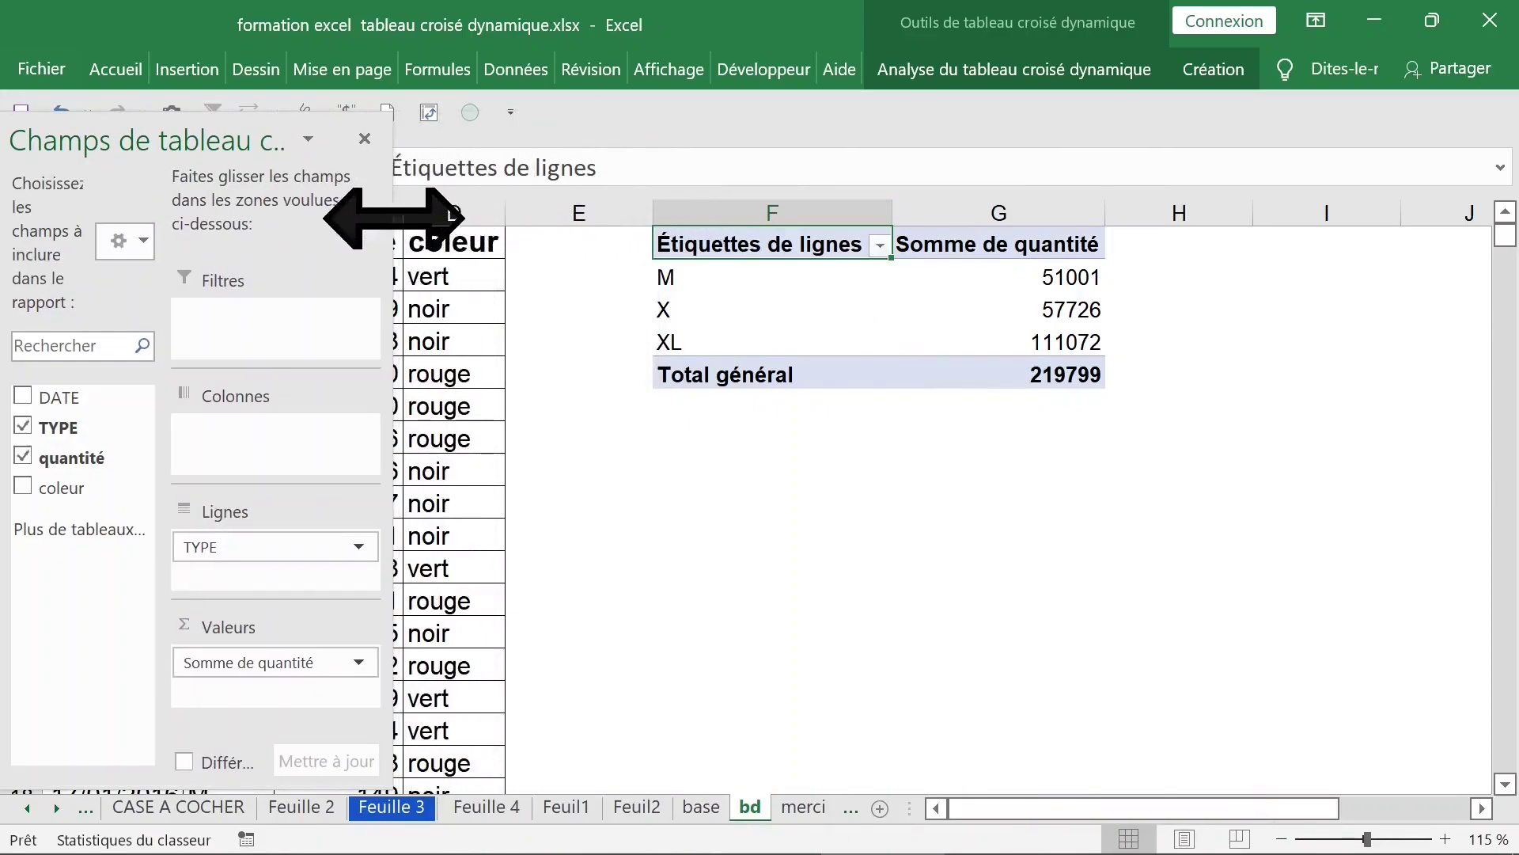
left_click(365, 139)
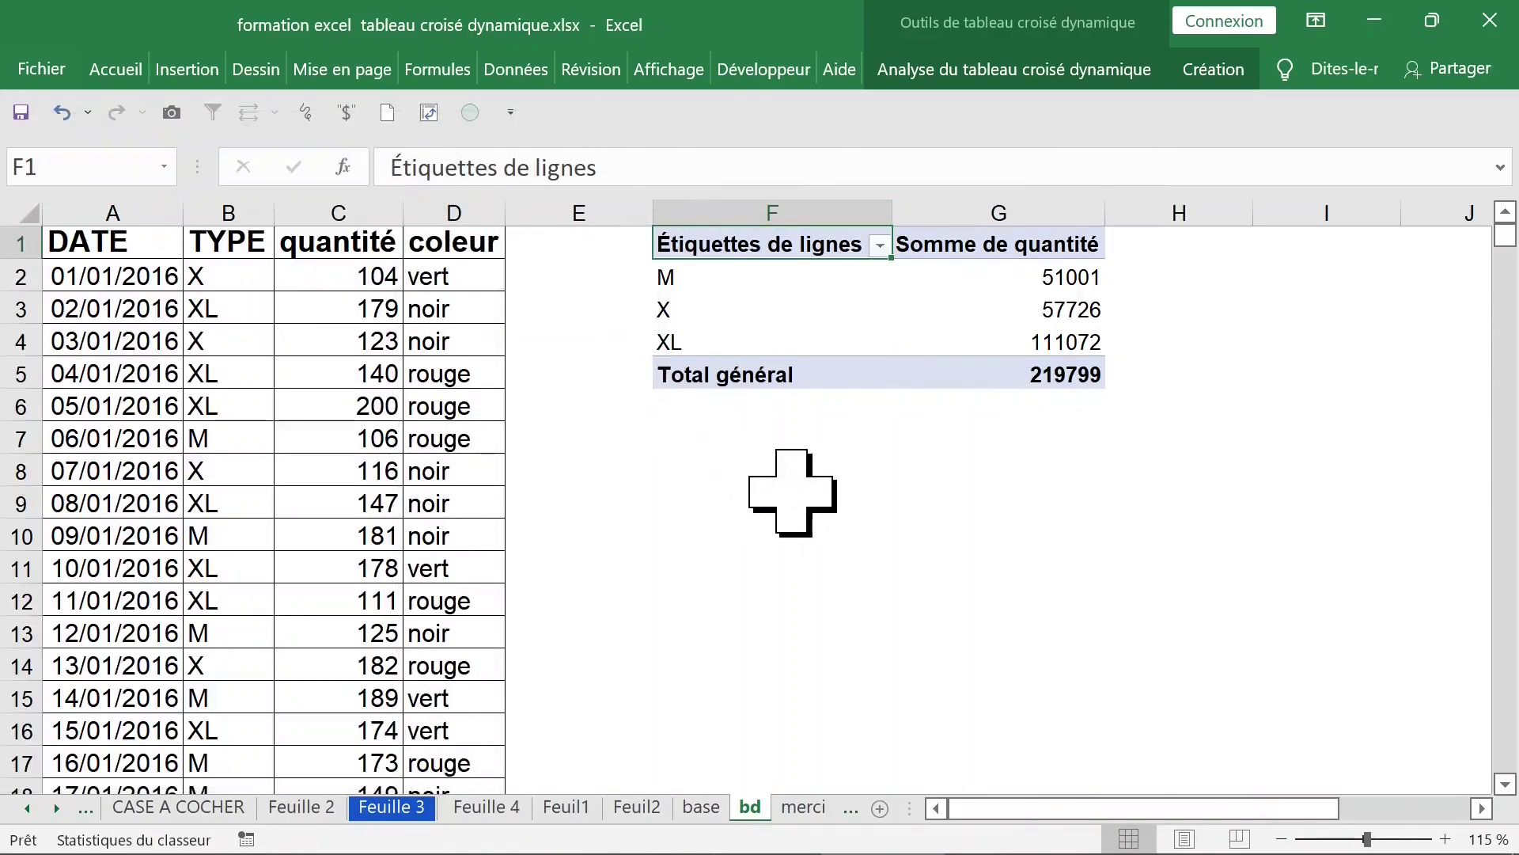
left_click(1033, 283)
left_click(1036, 317)
key("Down")
key("Down")
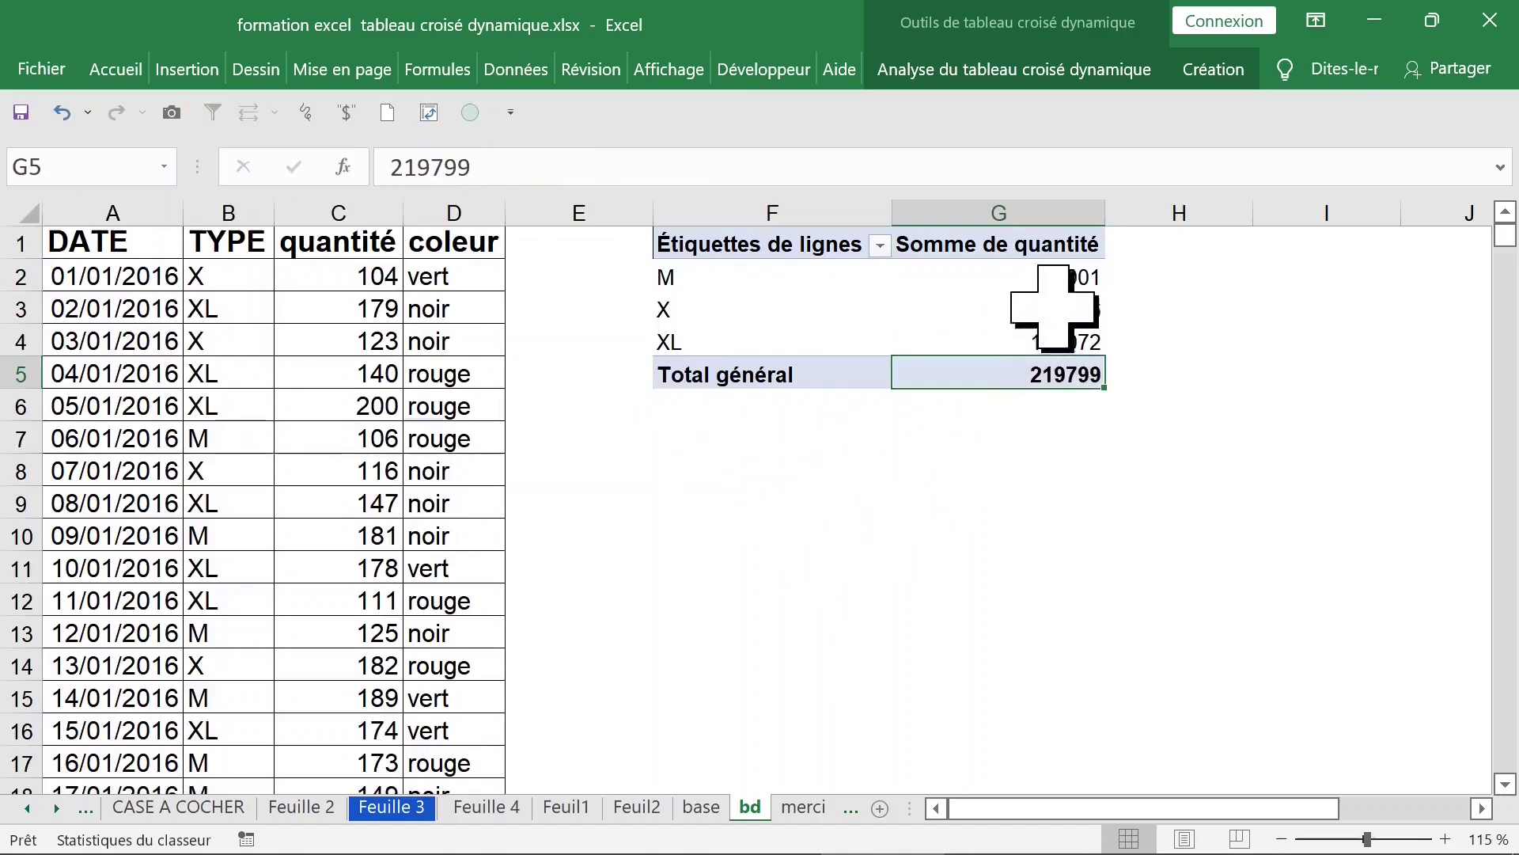
left_click_drag(1041, 277, 1037, 332)
Summarise the pivot table's quantité values by average (Moyenne) instead of sum.
left_click(1003, 274)
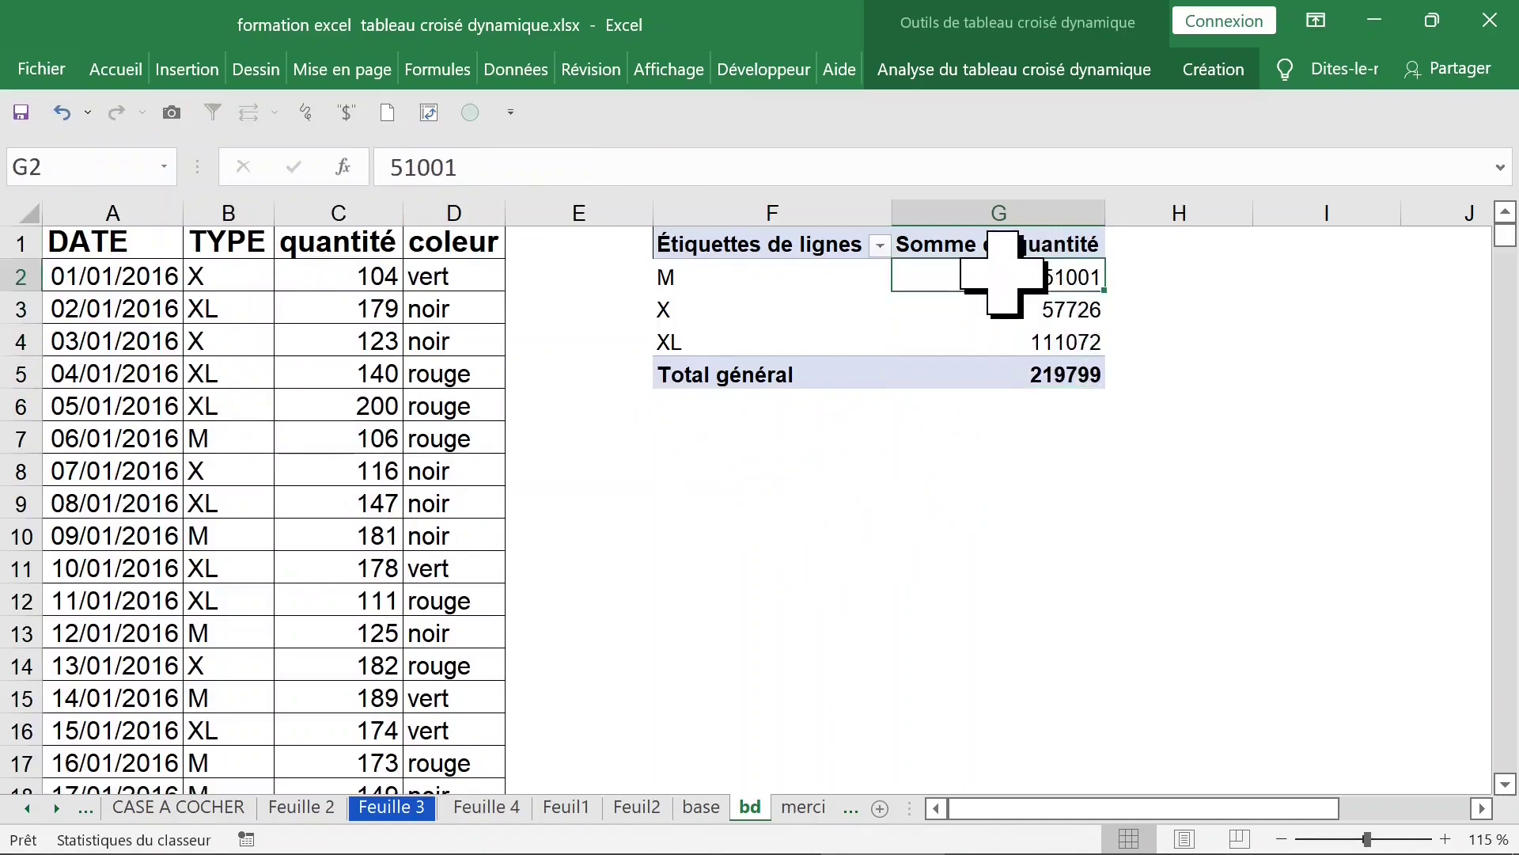
right_click(987, 283)
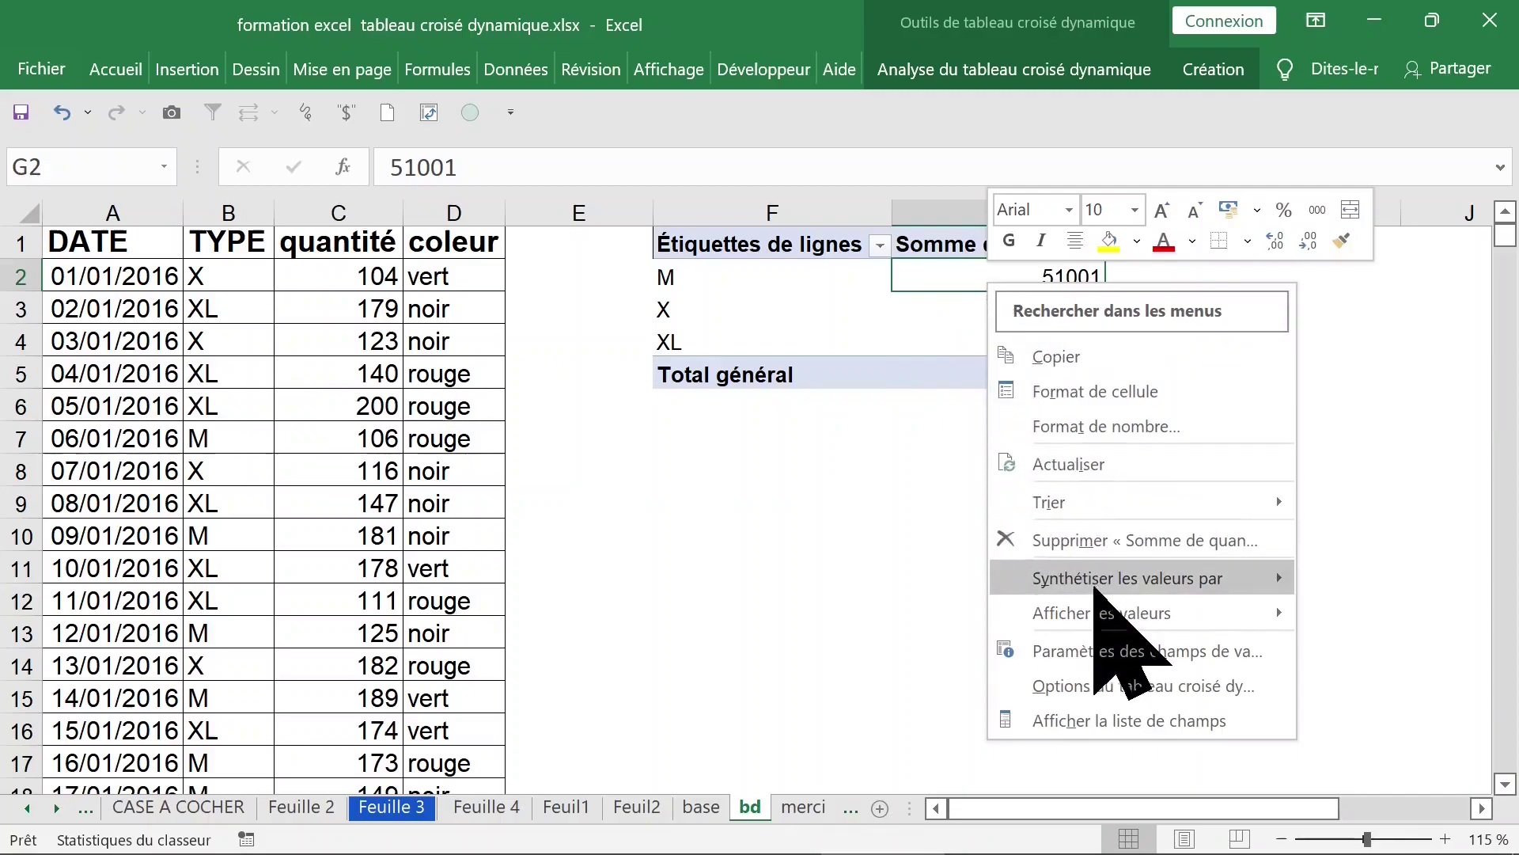
mouse_move(1095, 587)
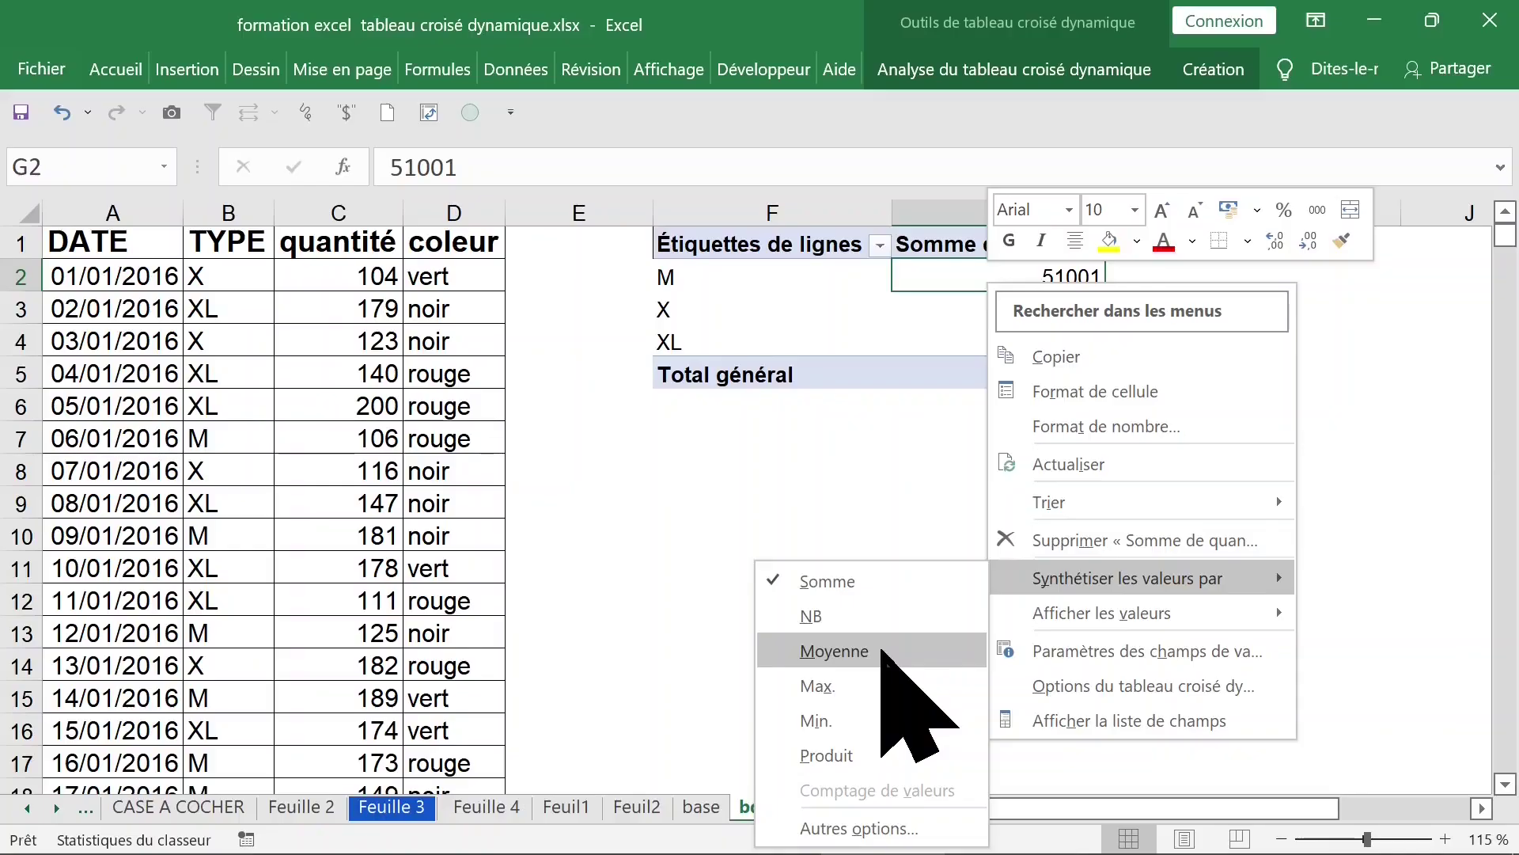
left_click(883, 650)
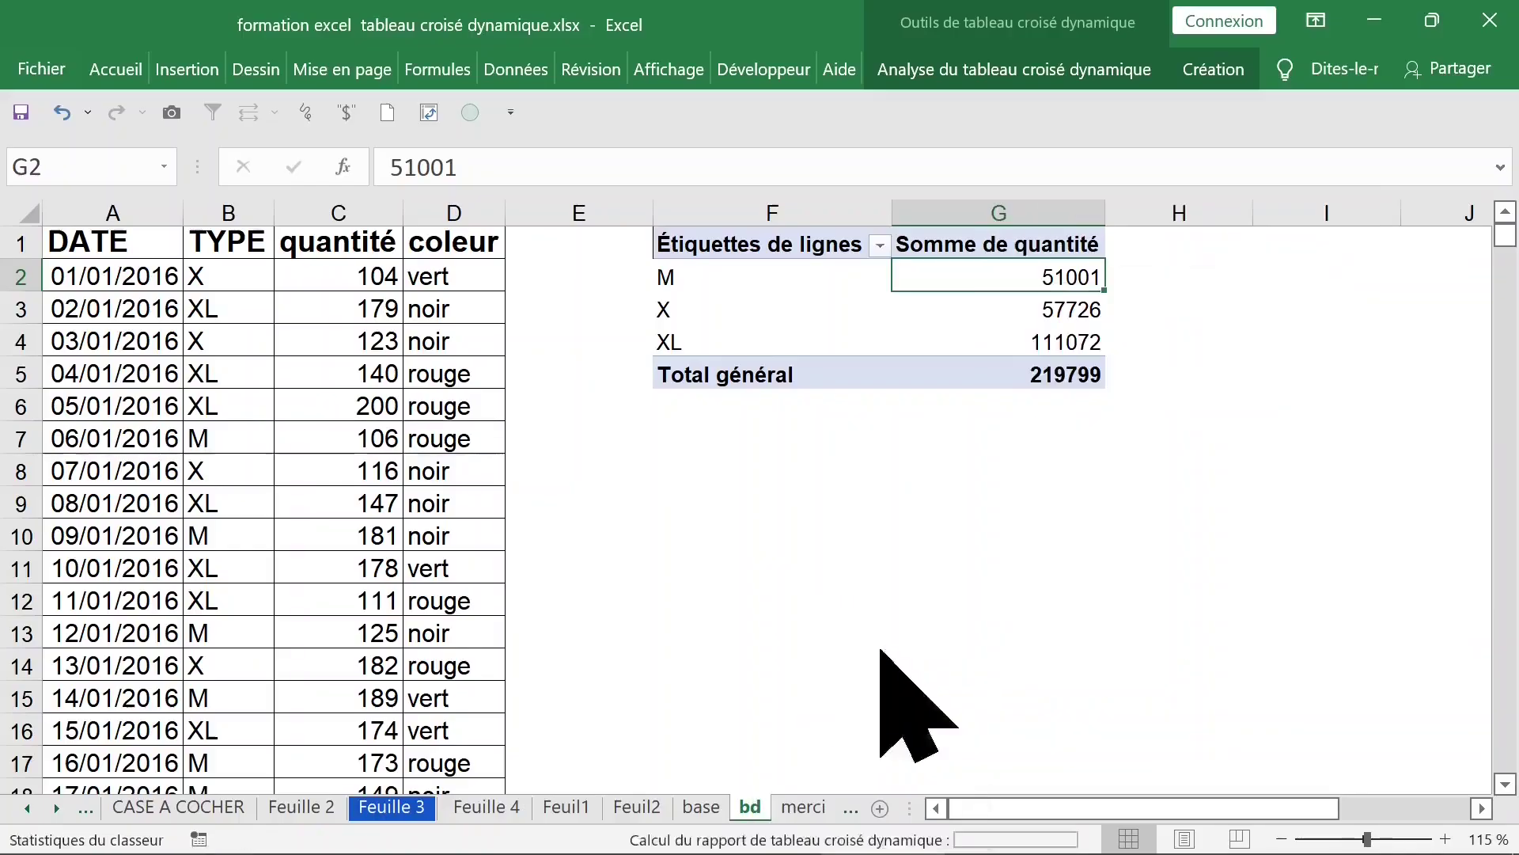
Format the quantité averages in the pivot table as Nombre with 0 decimal places.
right_click(970, 277)
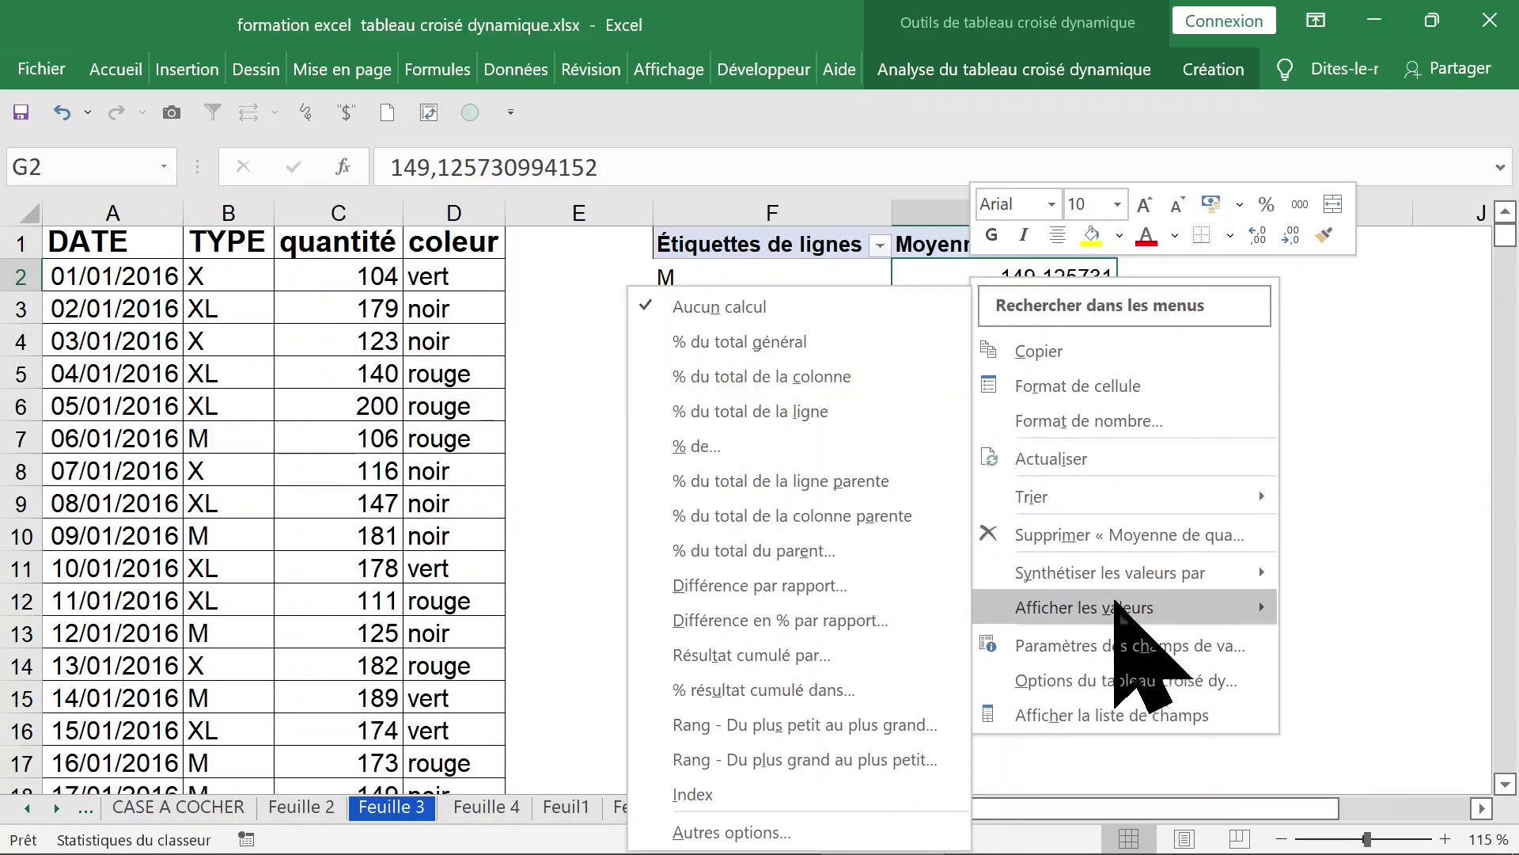
left_click(1116, 422)
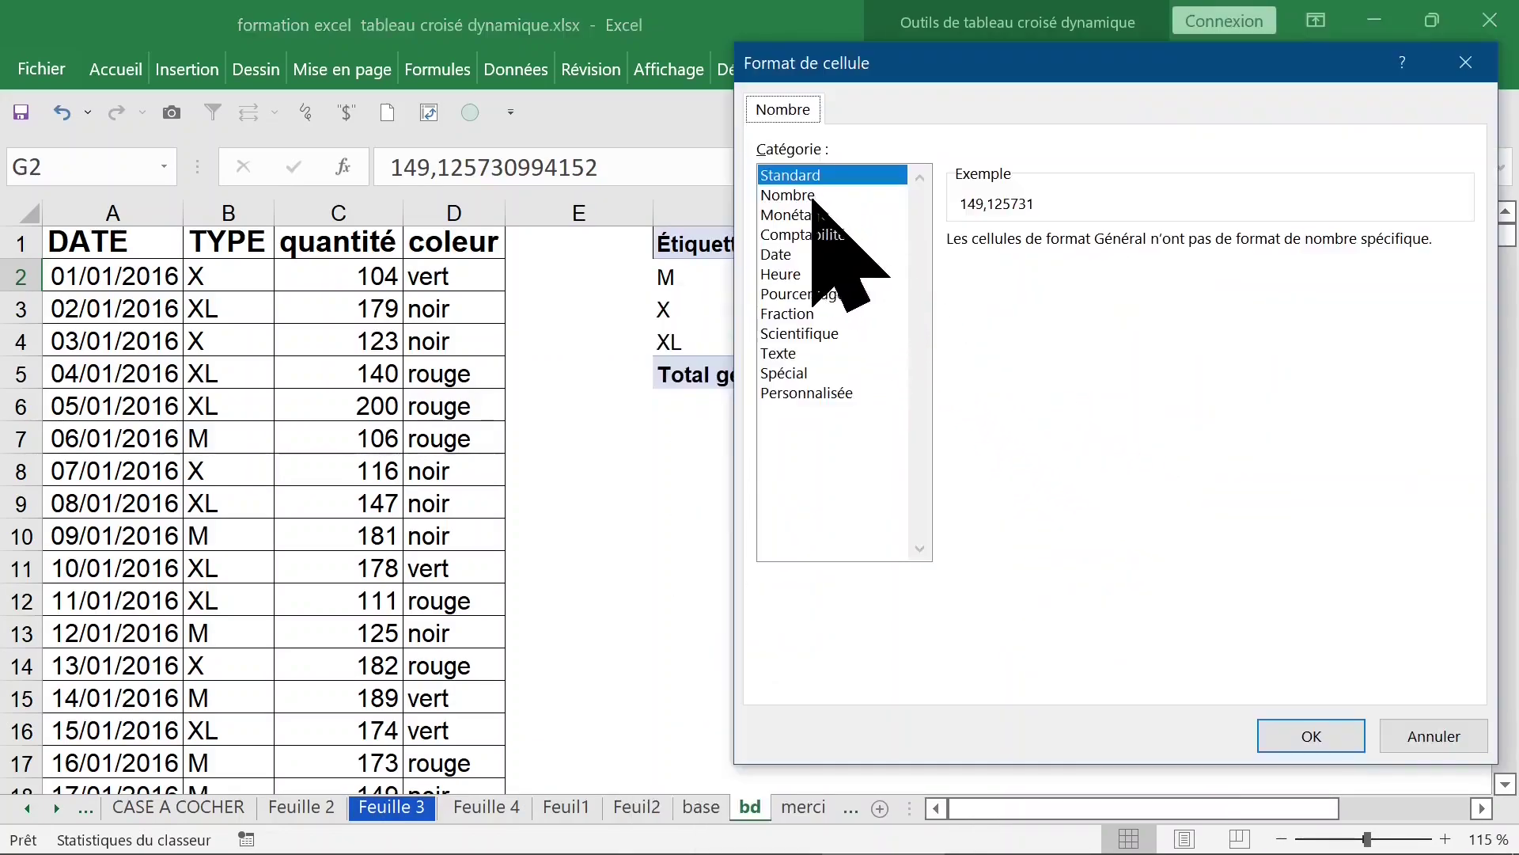
left_click(804, 195)
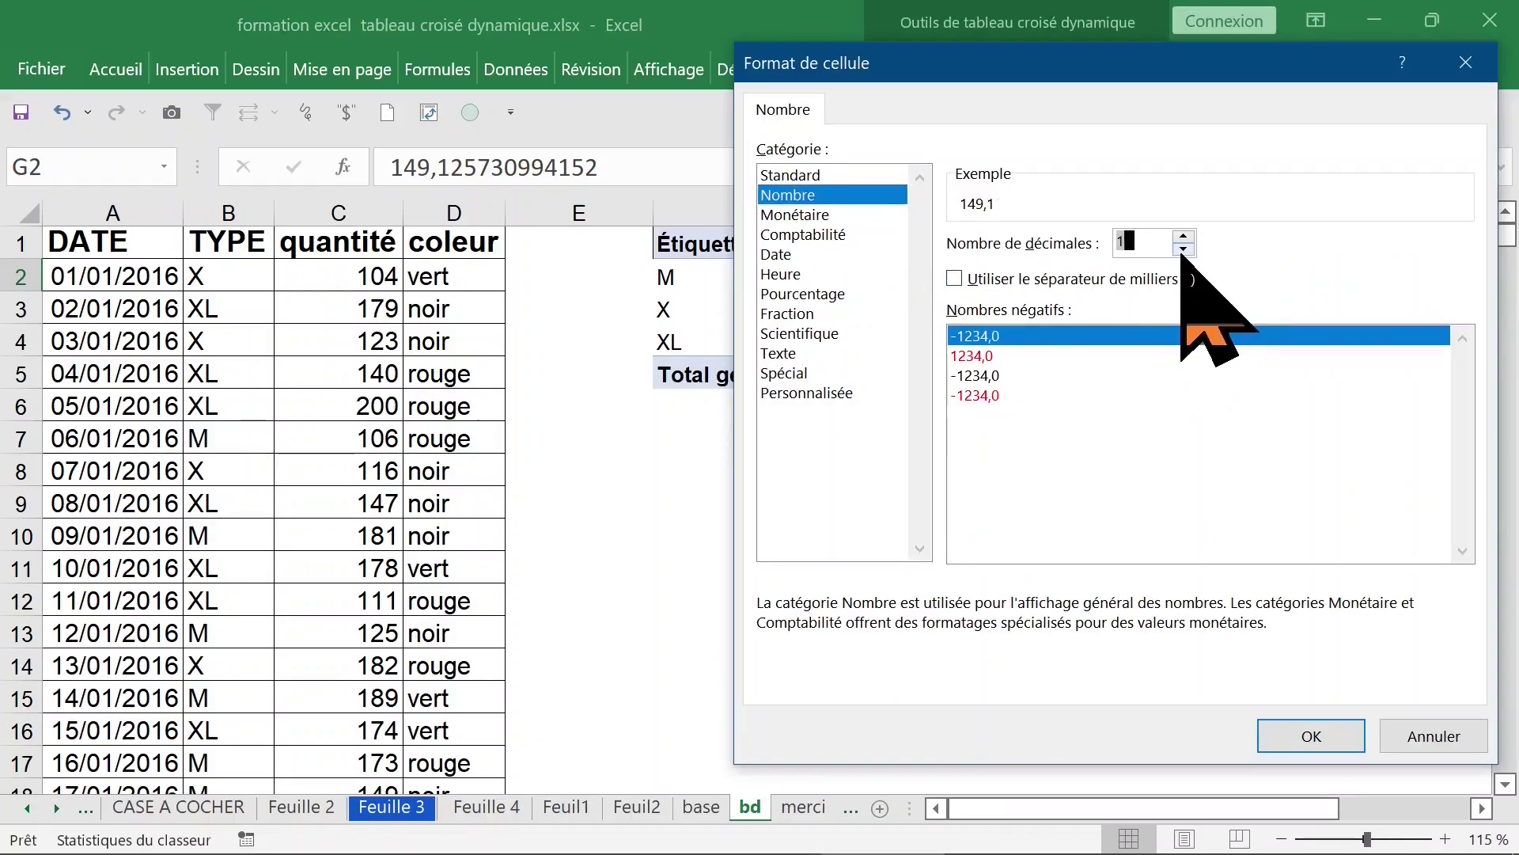
left_click(1306, 734)
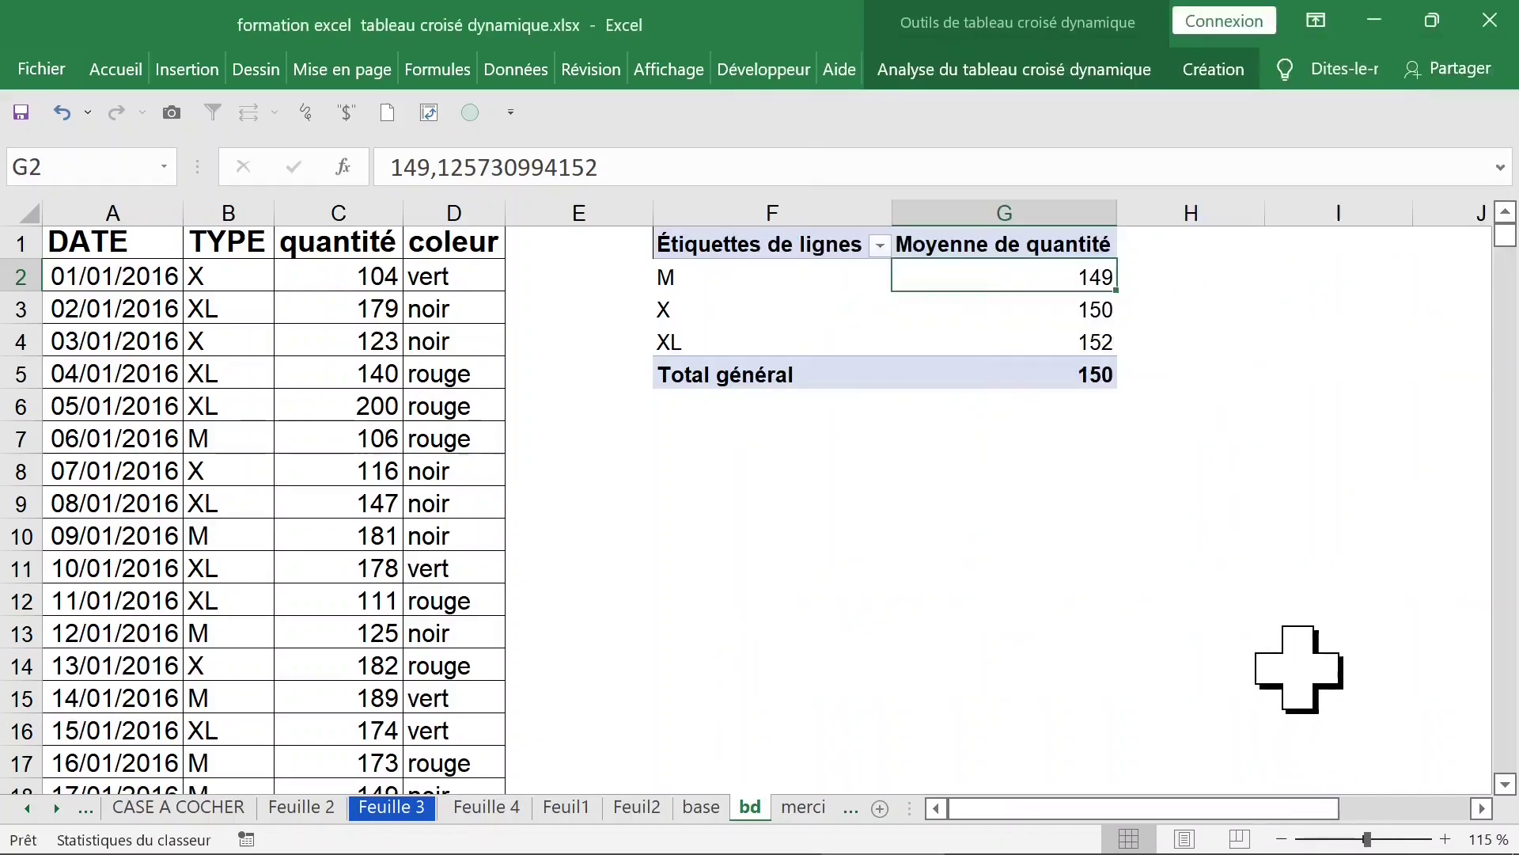
left_click(1021, 475)
left_click(991, 275)
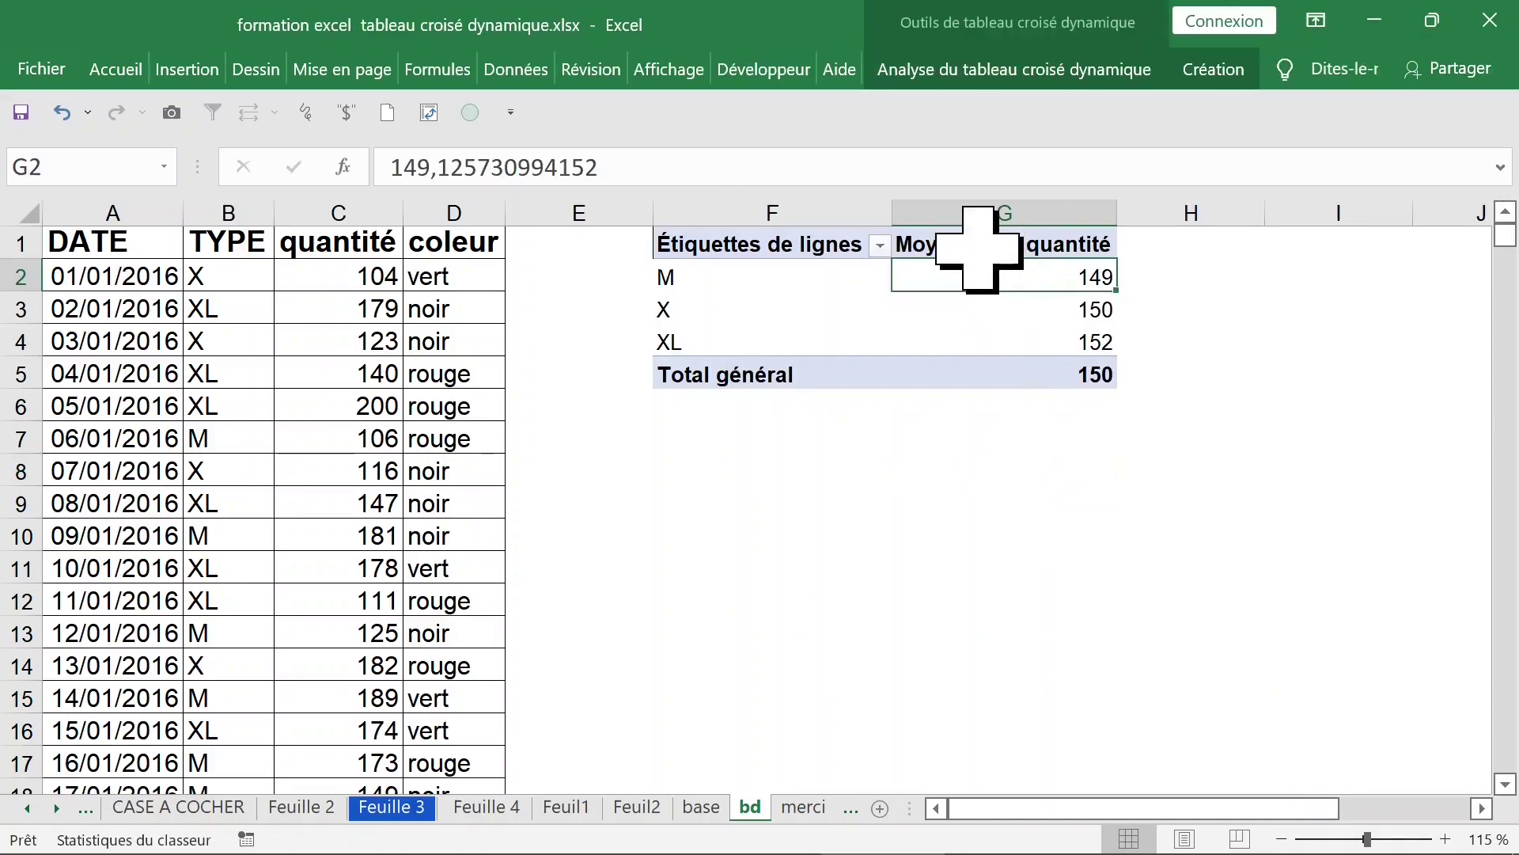
Change the quantité value field's summary calculation to Max. in the pivot table.
double_click(980, 246)
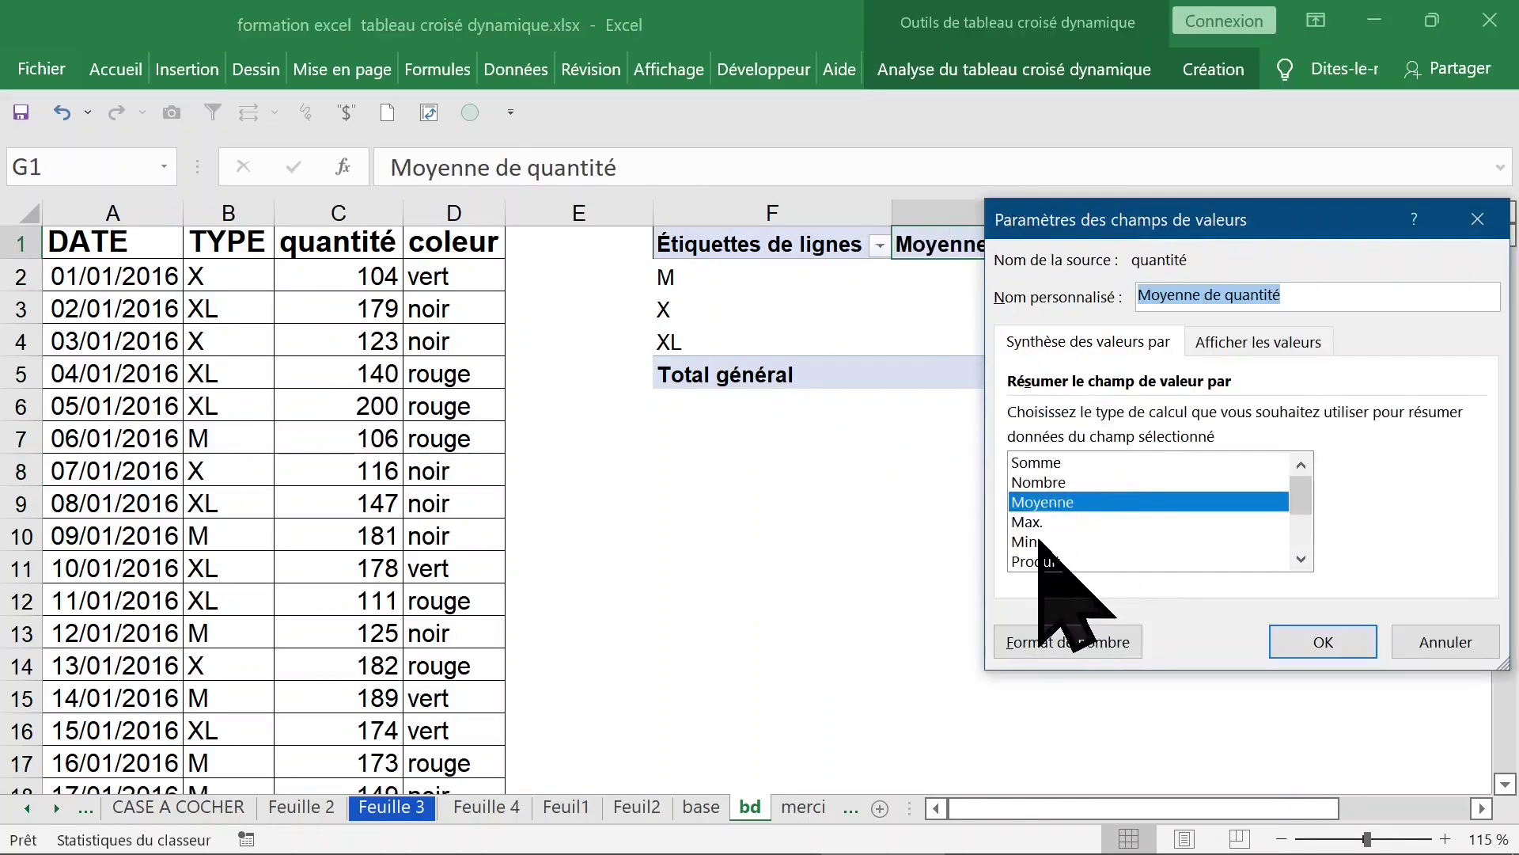
left_click(1029, 541)
left_click(1029, 521)
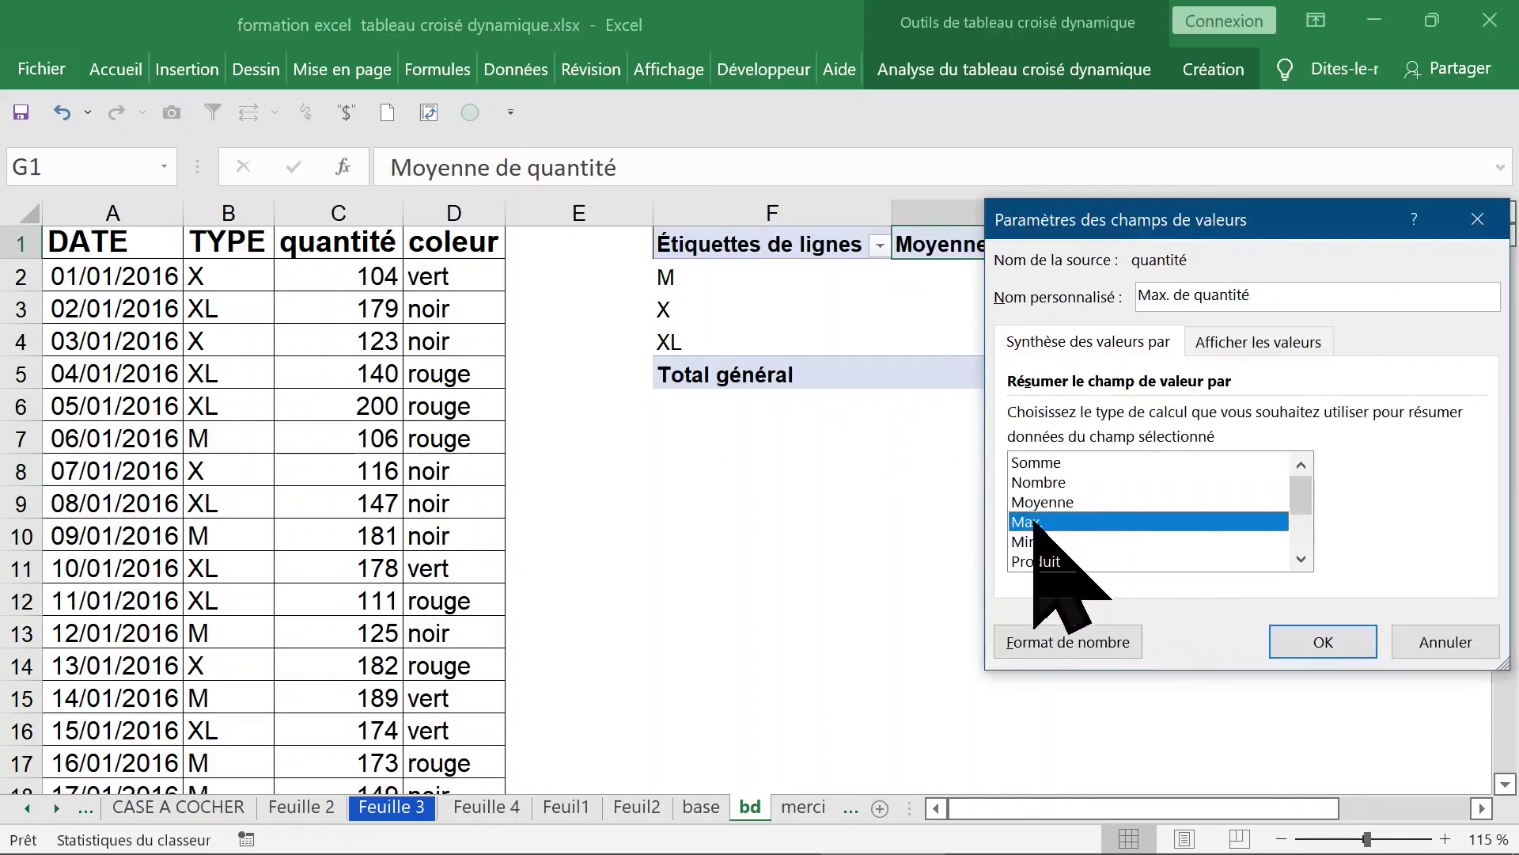
left_click(1324, 641)
Switch the quantité value field's calculation to Min. and remove that value field from the pivot table.
double_click(957, 245)
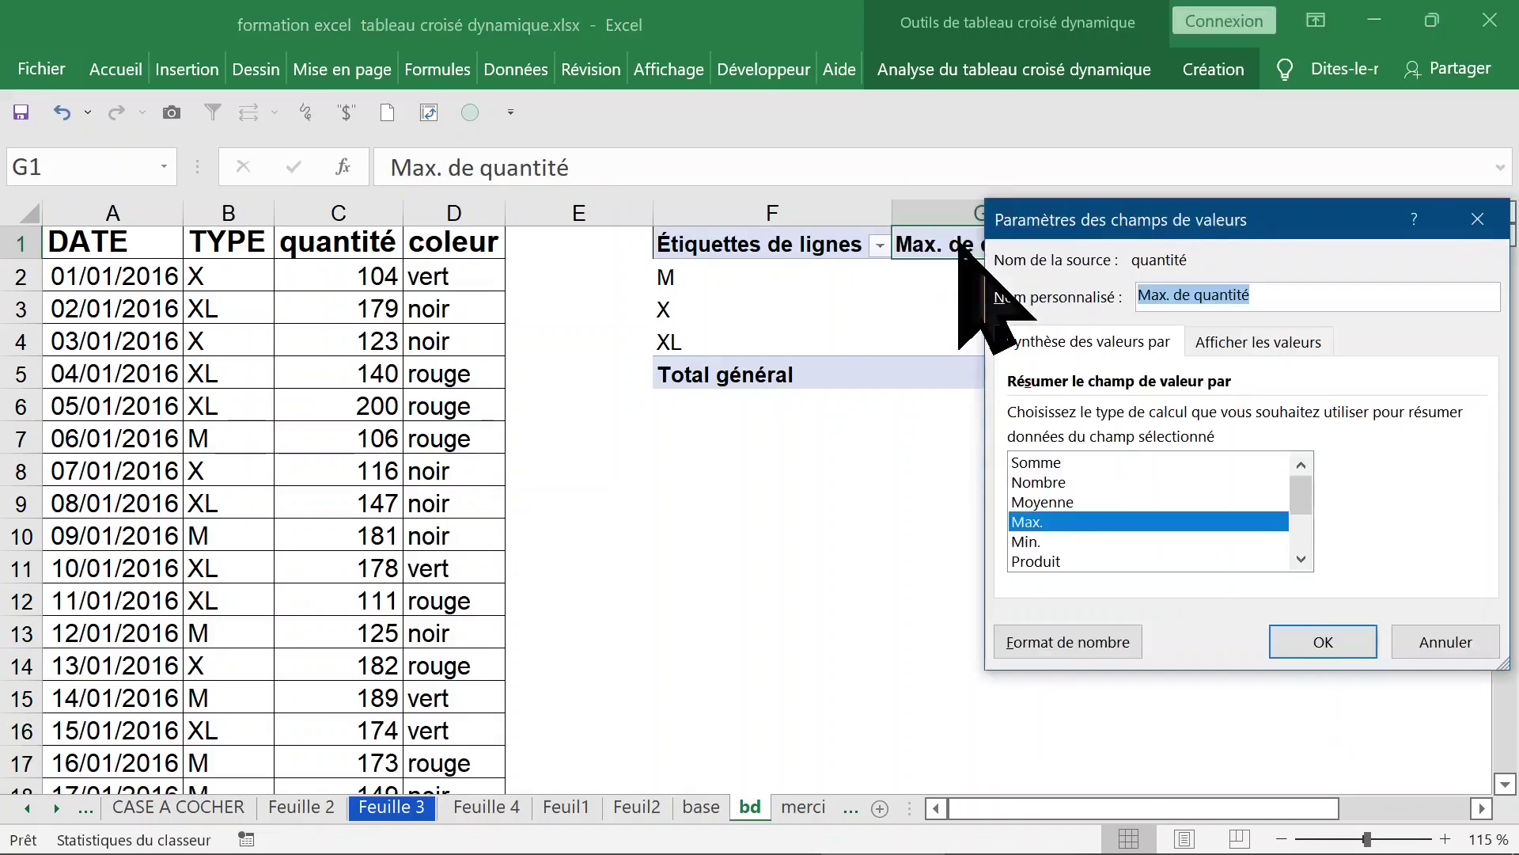
left_click(1029, 541)
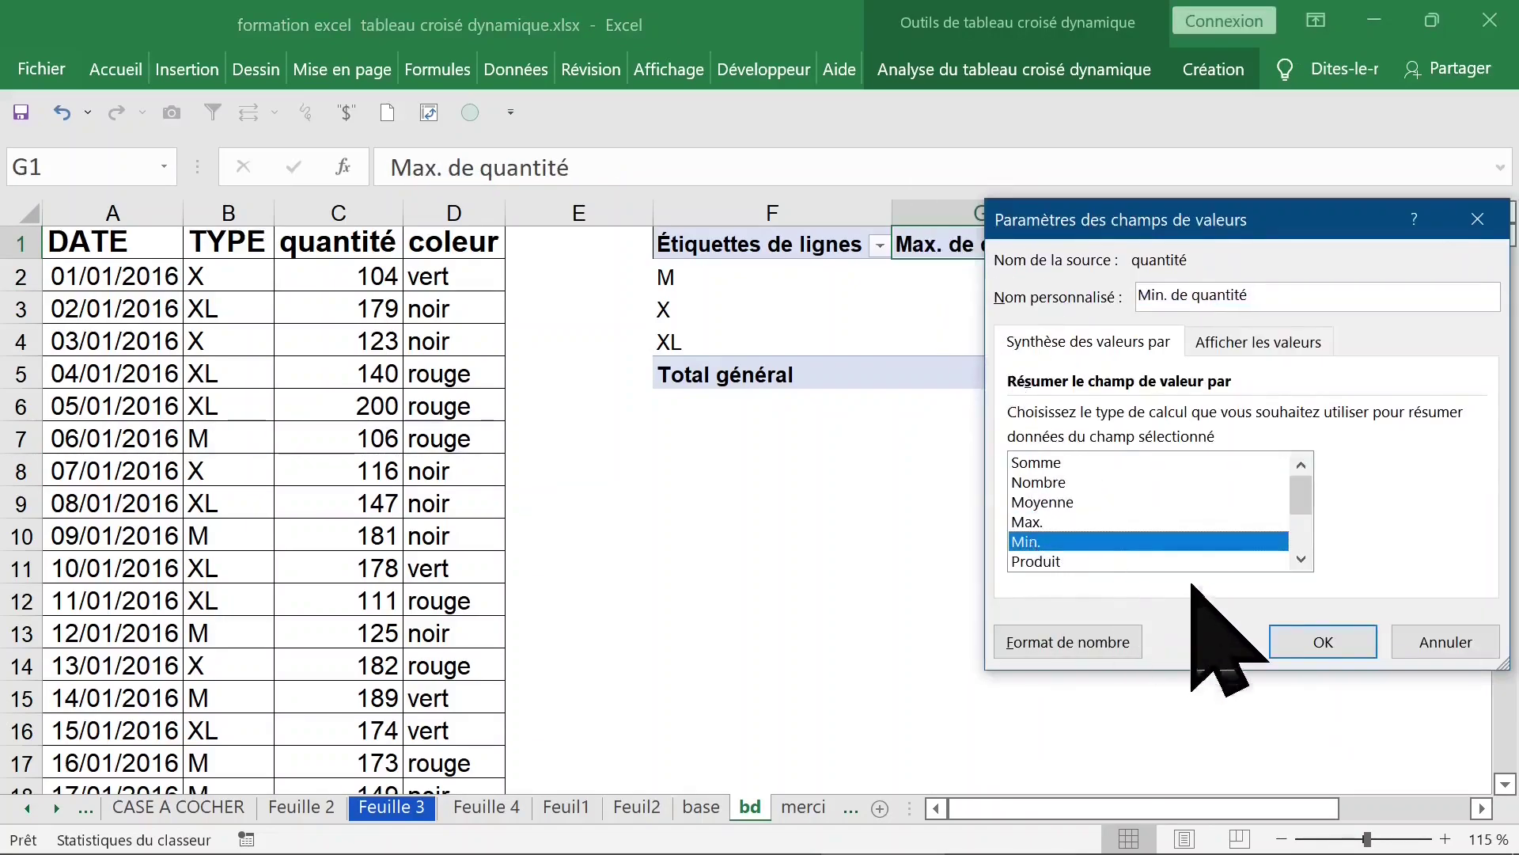
left_click(1317, 637)
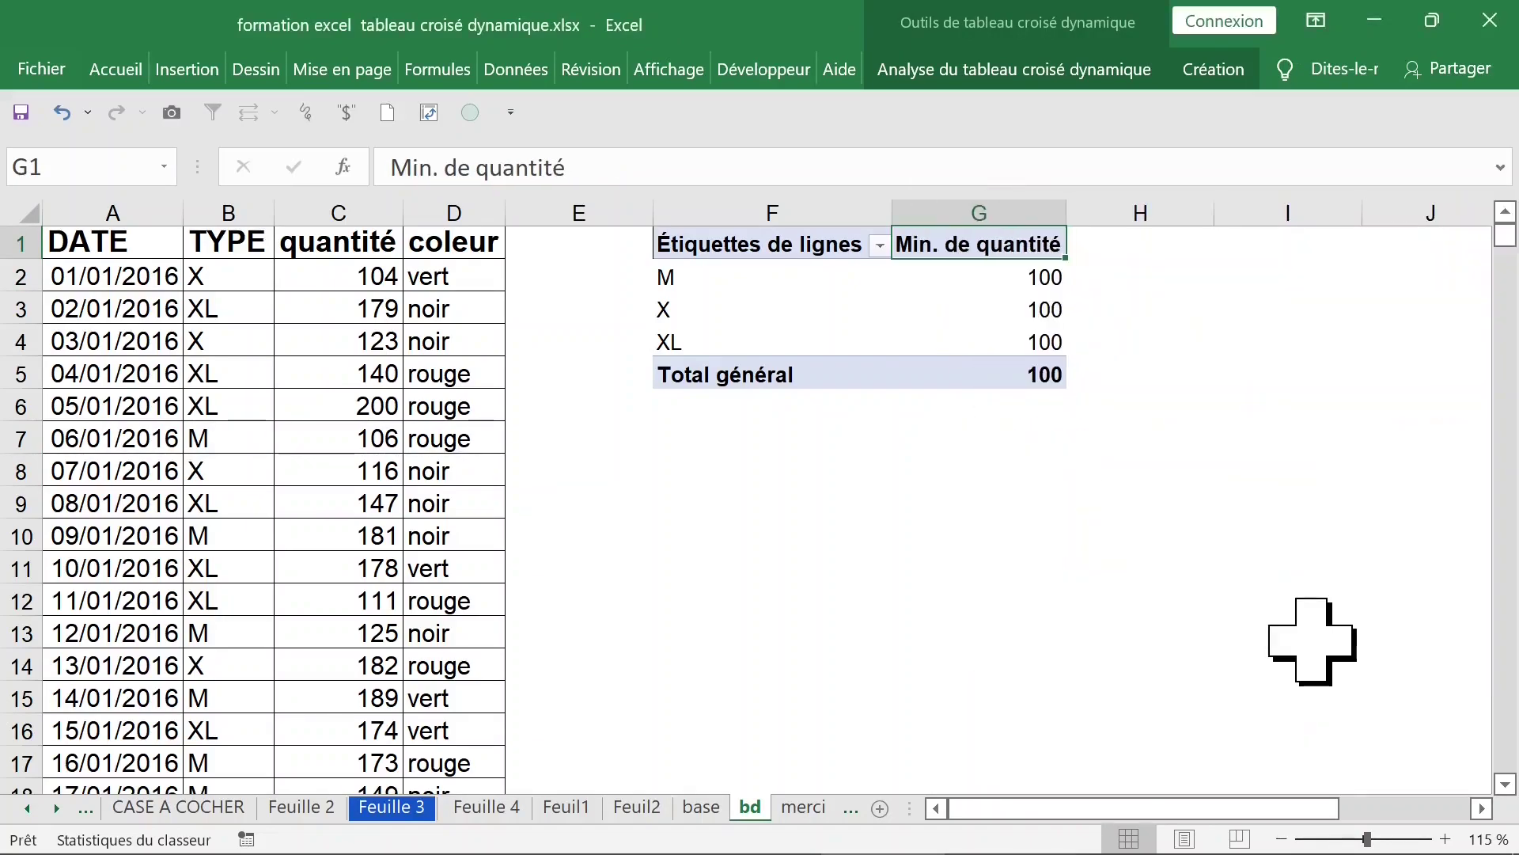
right_click(1002, 244)
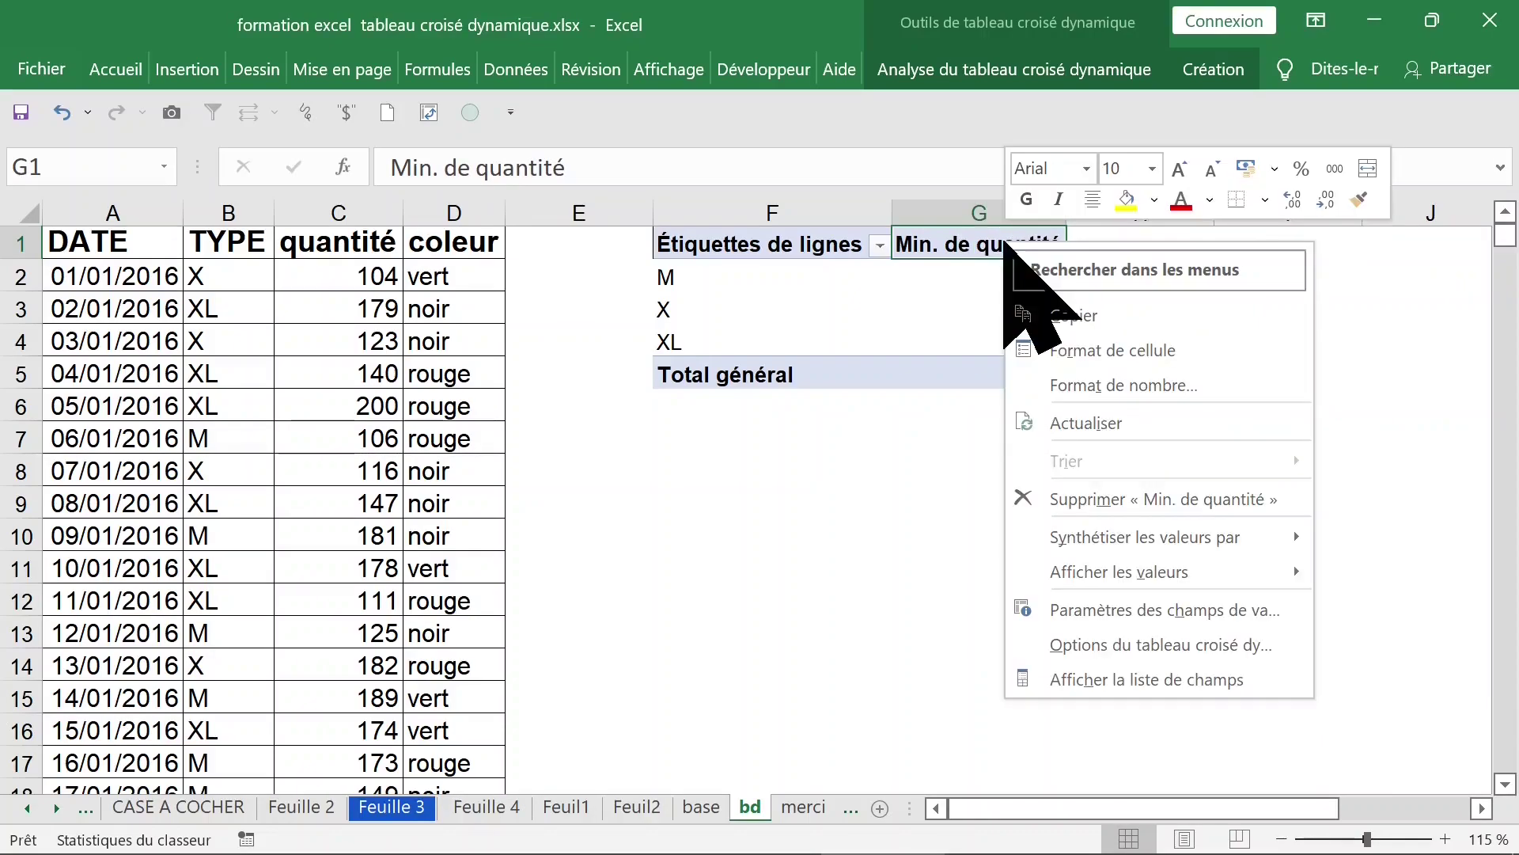
left_click(1101, 501)
Show the pivot table's field list again and add the quantité and coleur fields to the report.
left_click(760, 279)
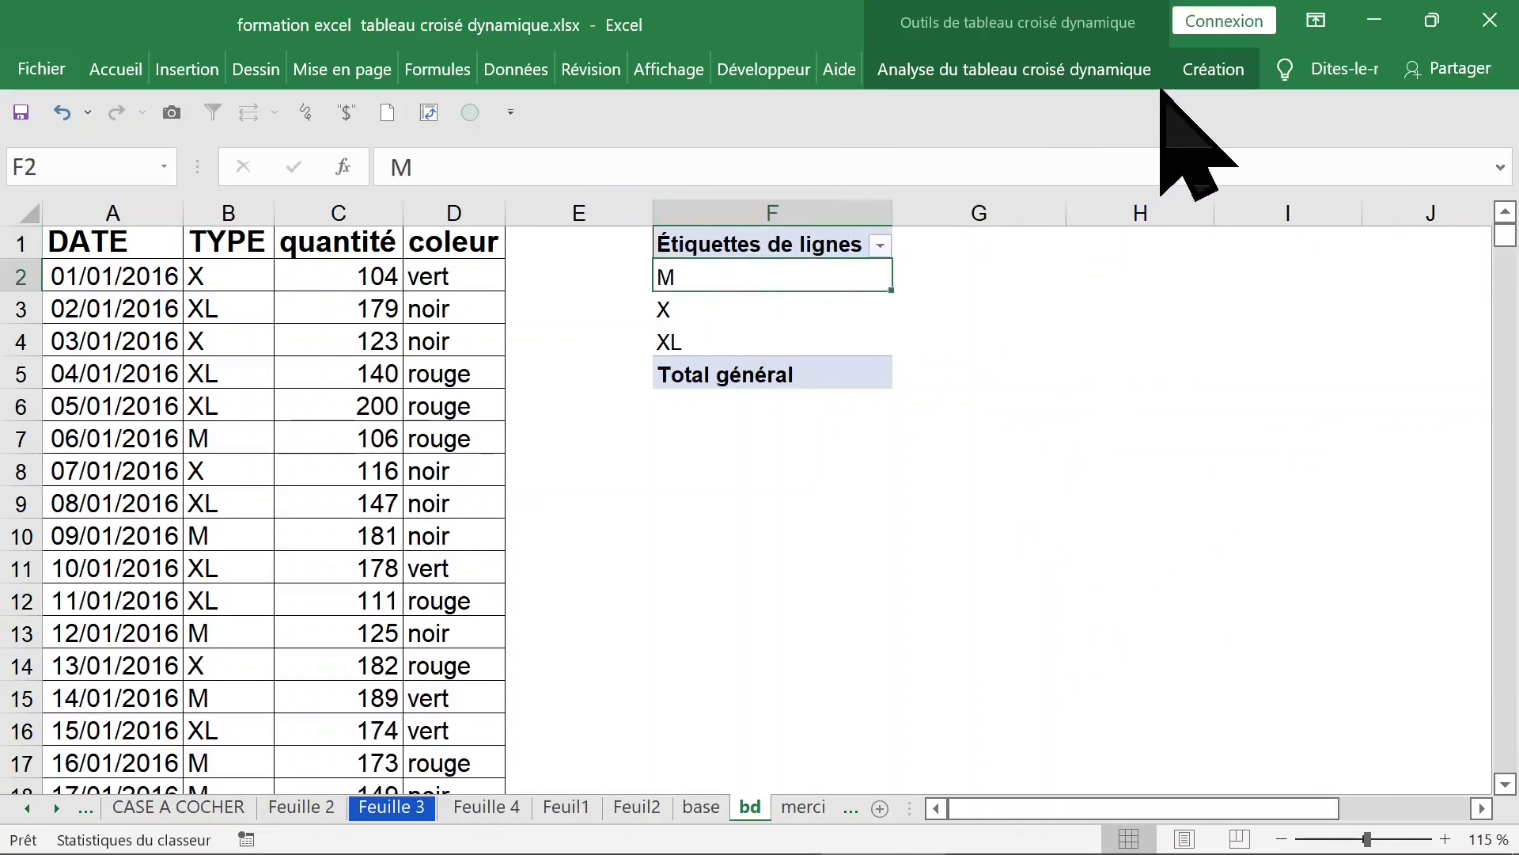
left_click(1096, 73)
left_click(1317, 162)
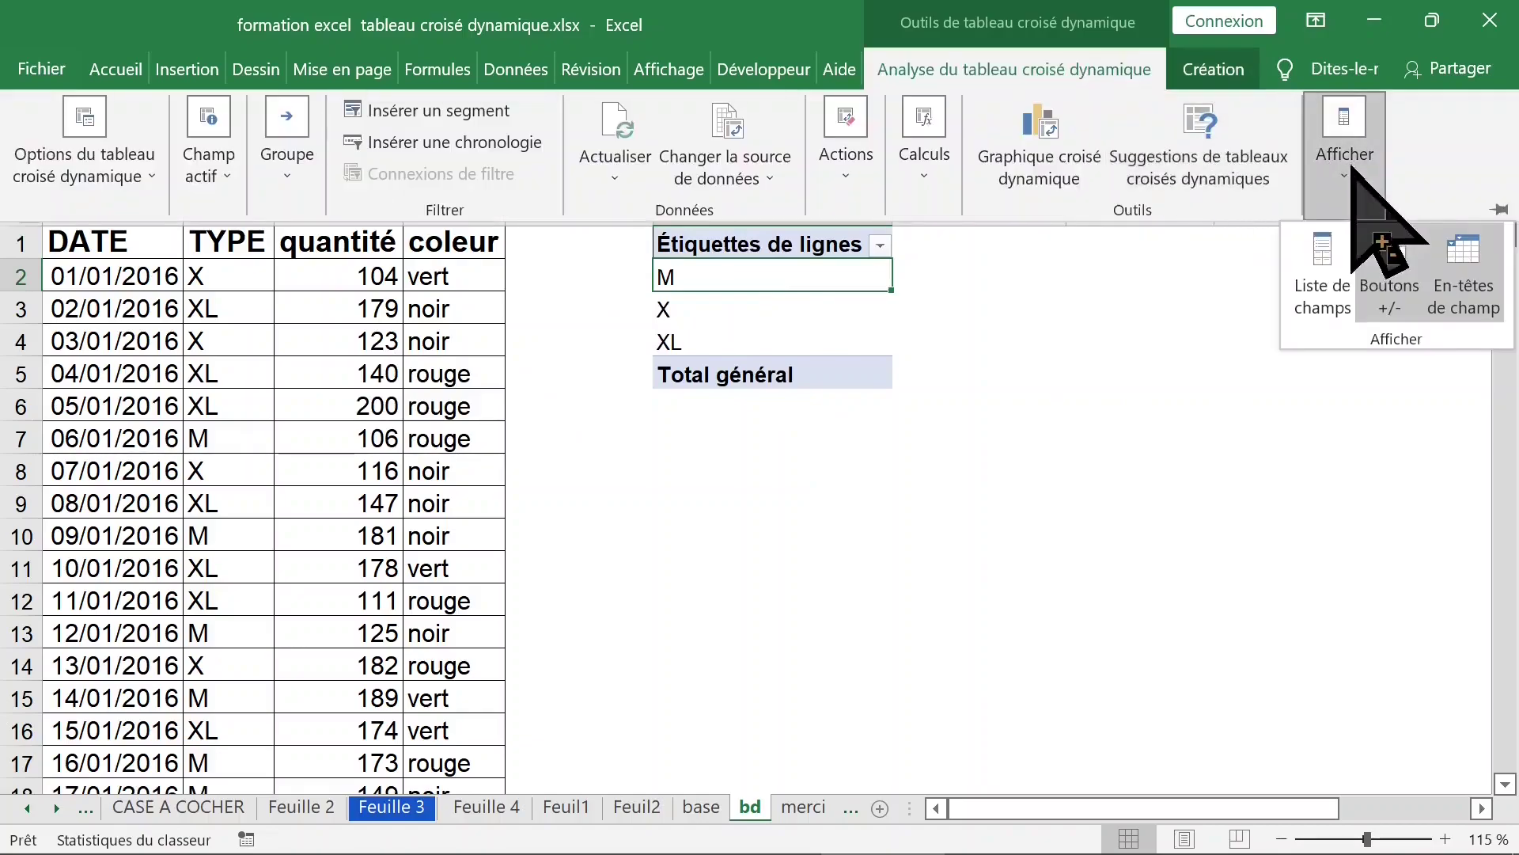
left_click(1302, 252)
left_click_drag(136, 141, 239, 69)
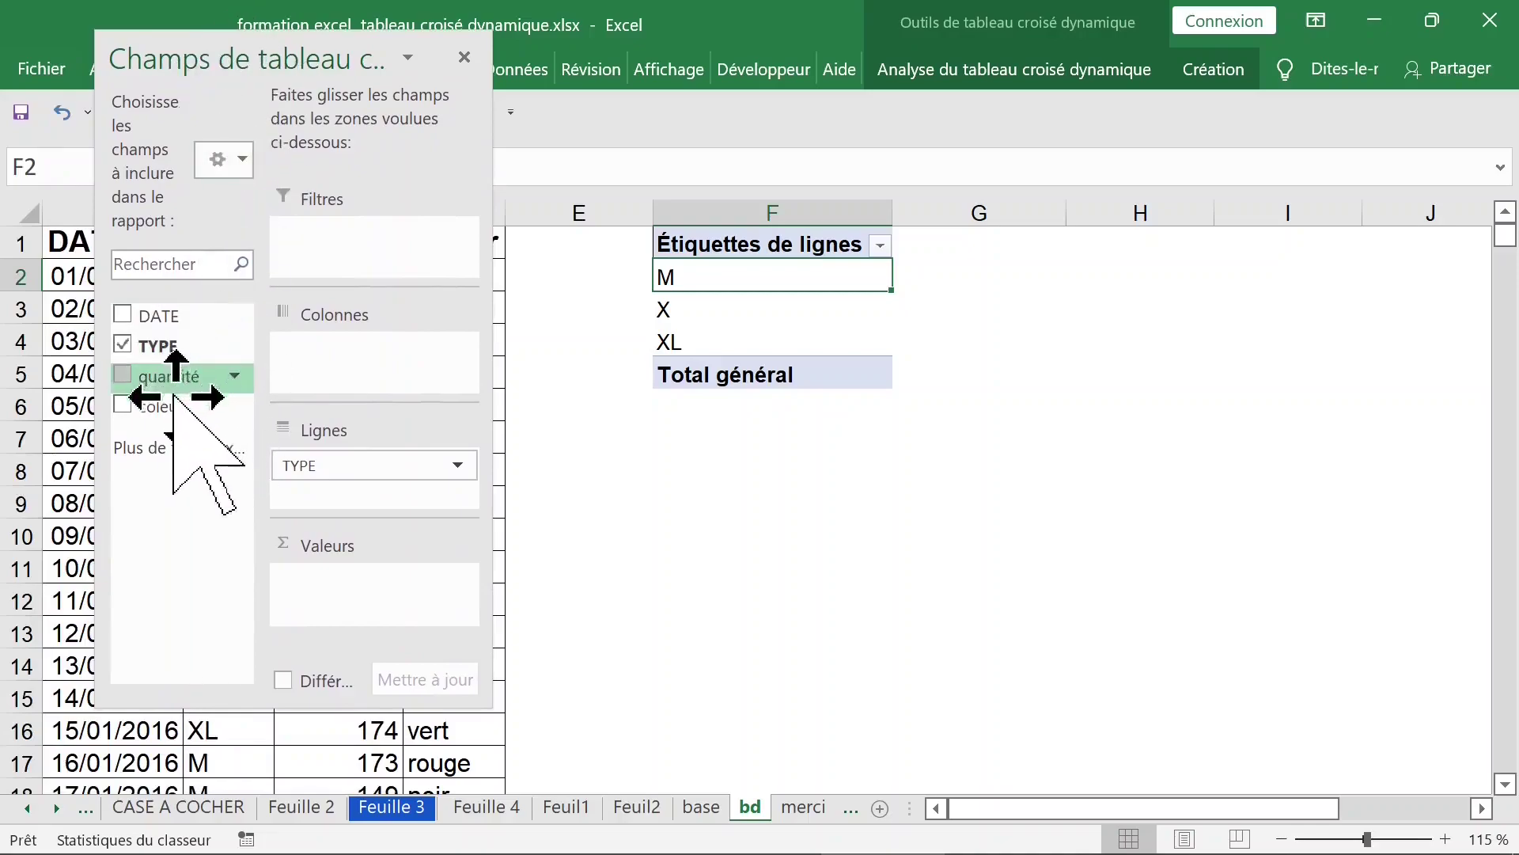
left_click(122, 376)
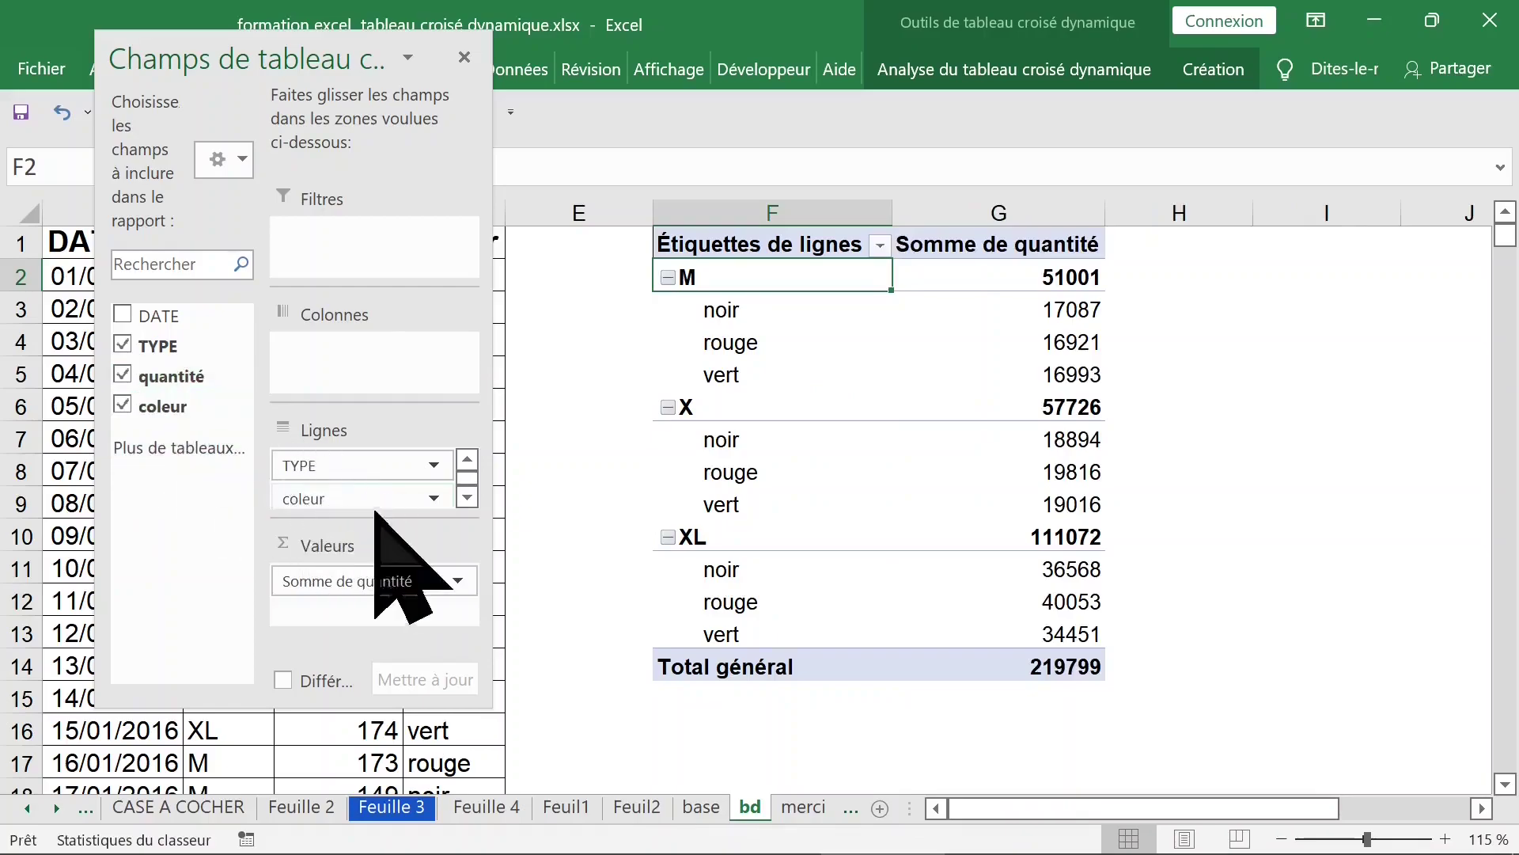
Arrange the pivot table with TYPE in the columns and coleur in the rows, and close the field list.
left_click_drag(346, 495, 349, 366)
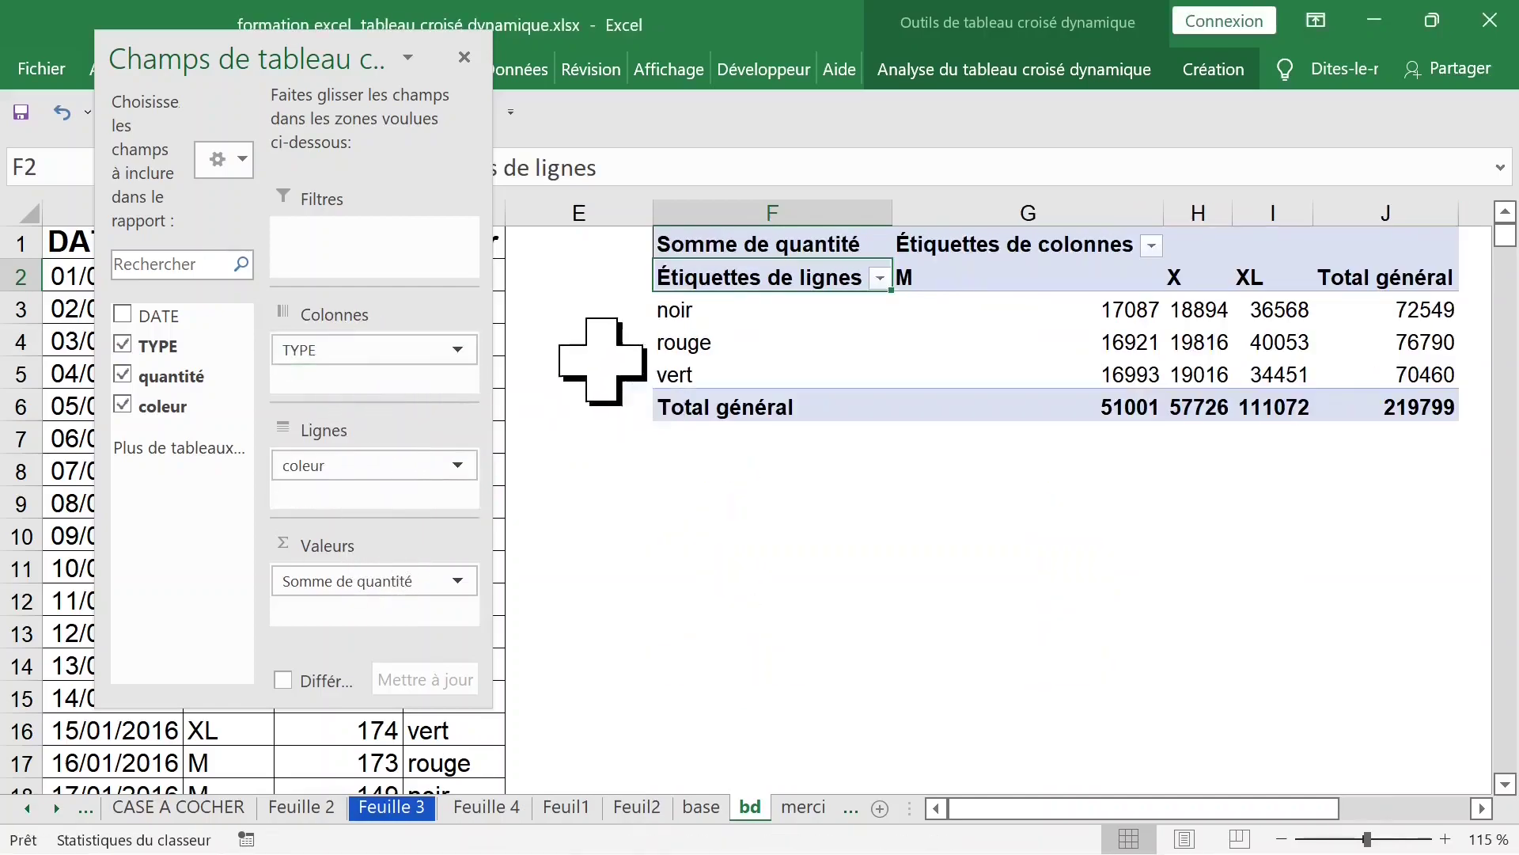
left_click(465, 57)
Set the pivot table's report layout to tabular form.
left_click(1021, 341)
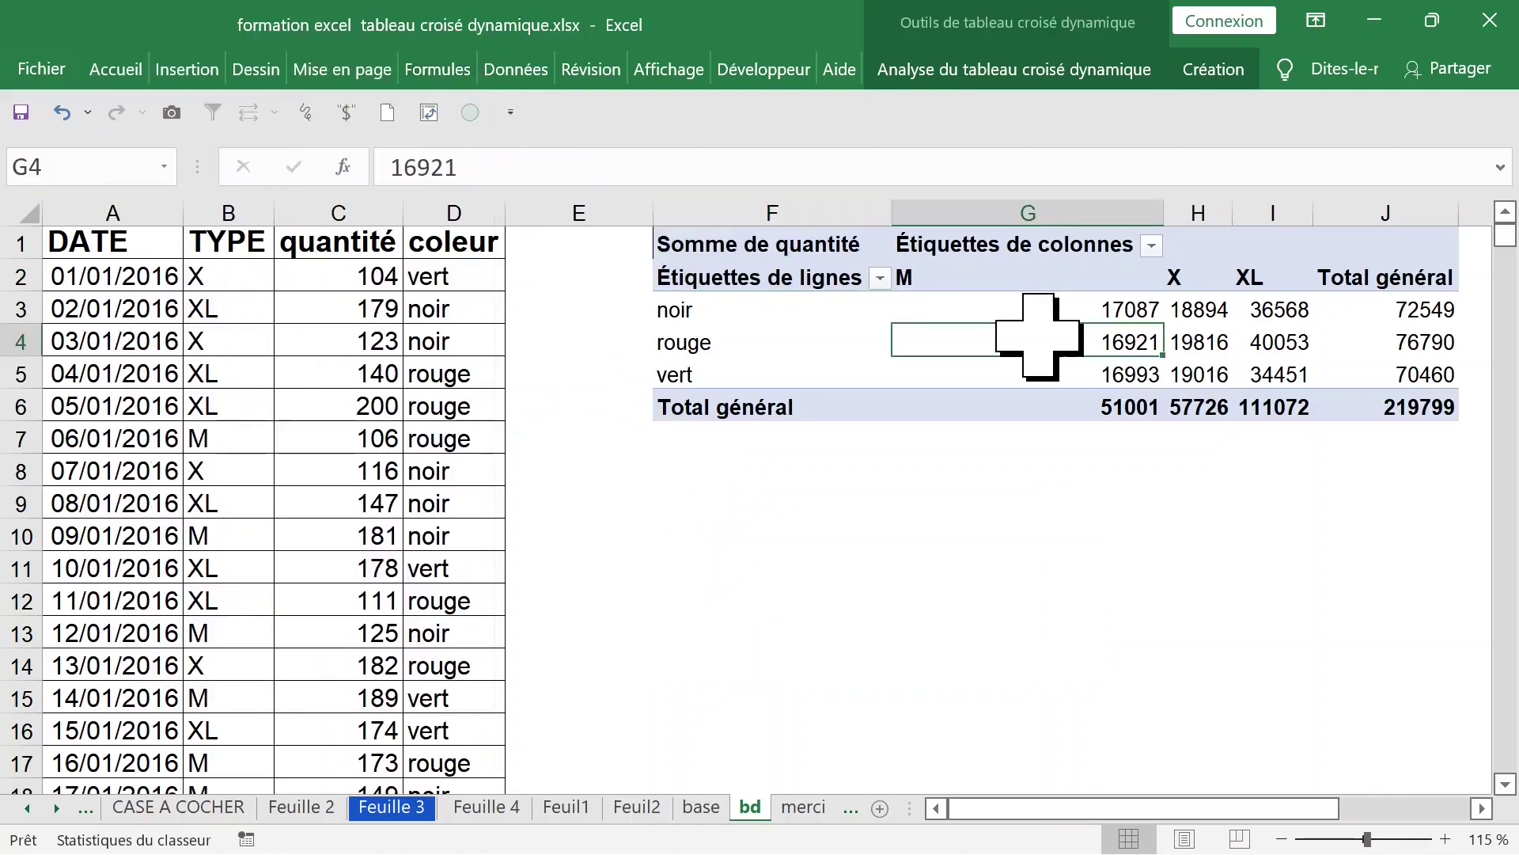
left_click(1060, 68)
left_click(1214, 69)
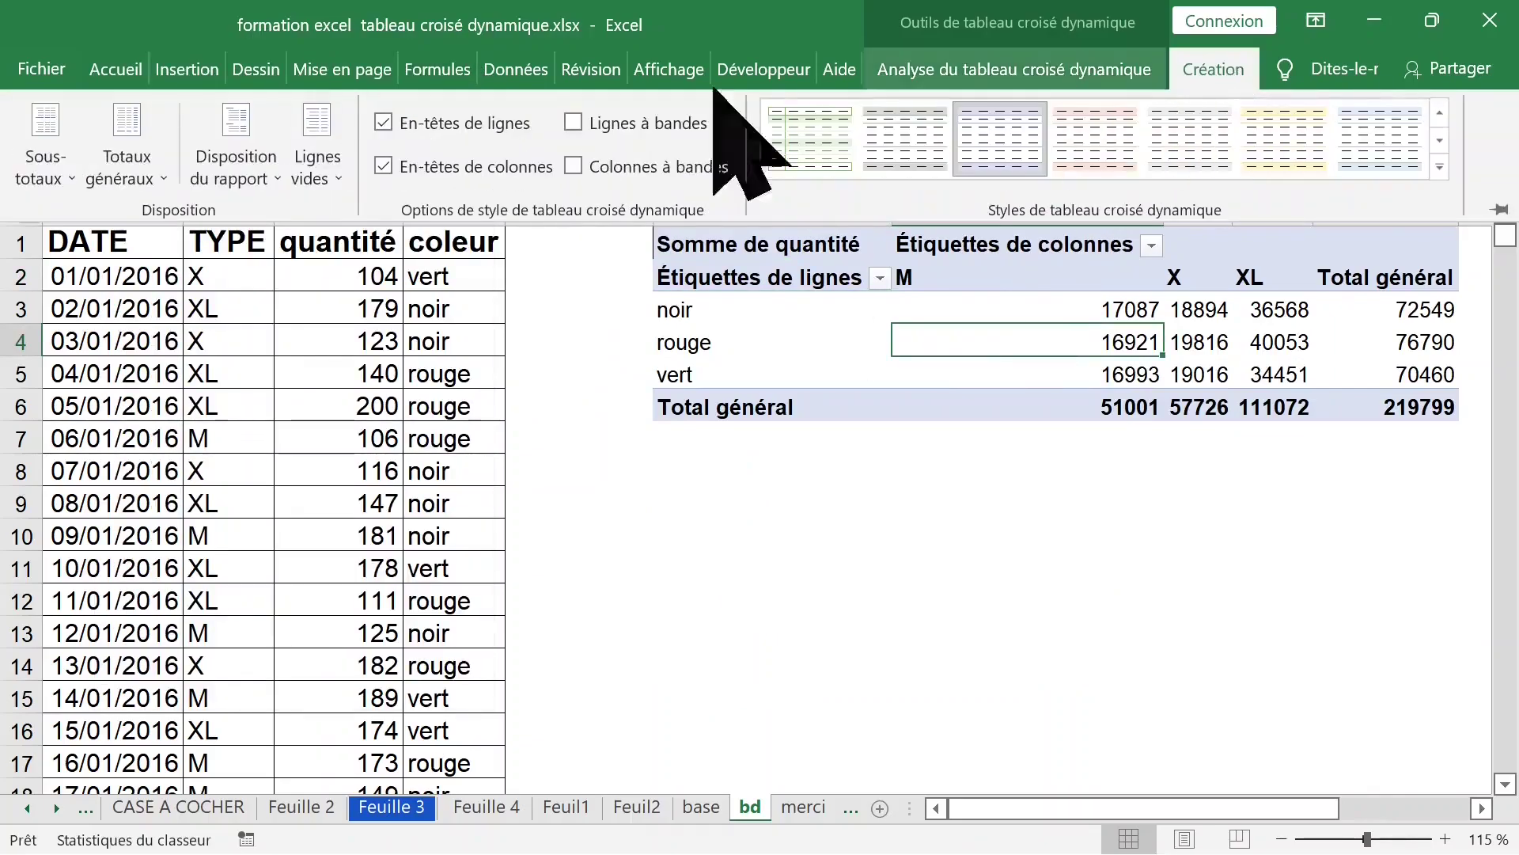
left_click(238, 163)
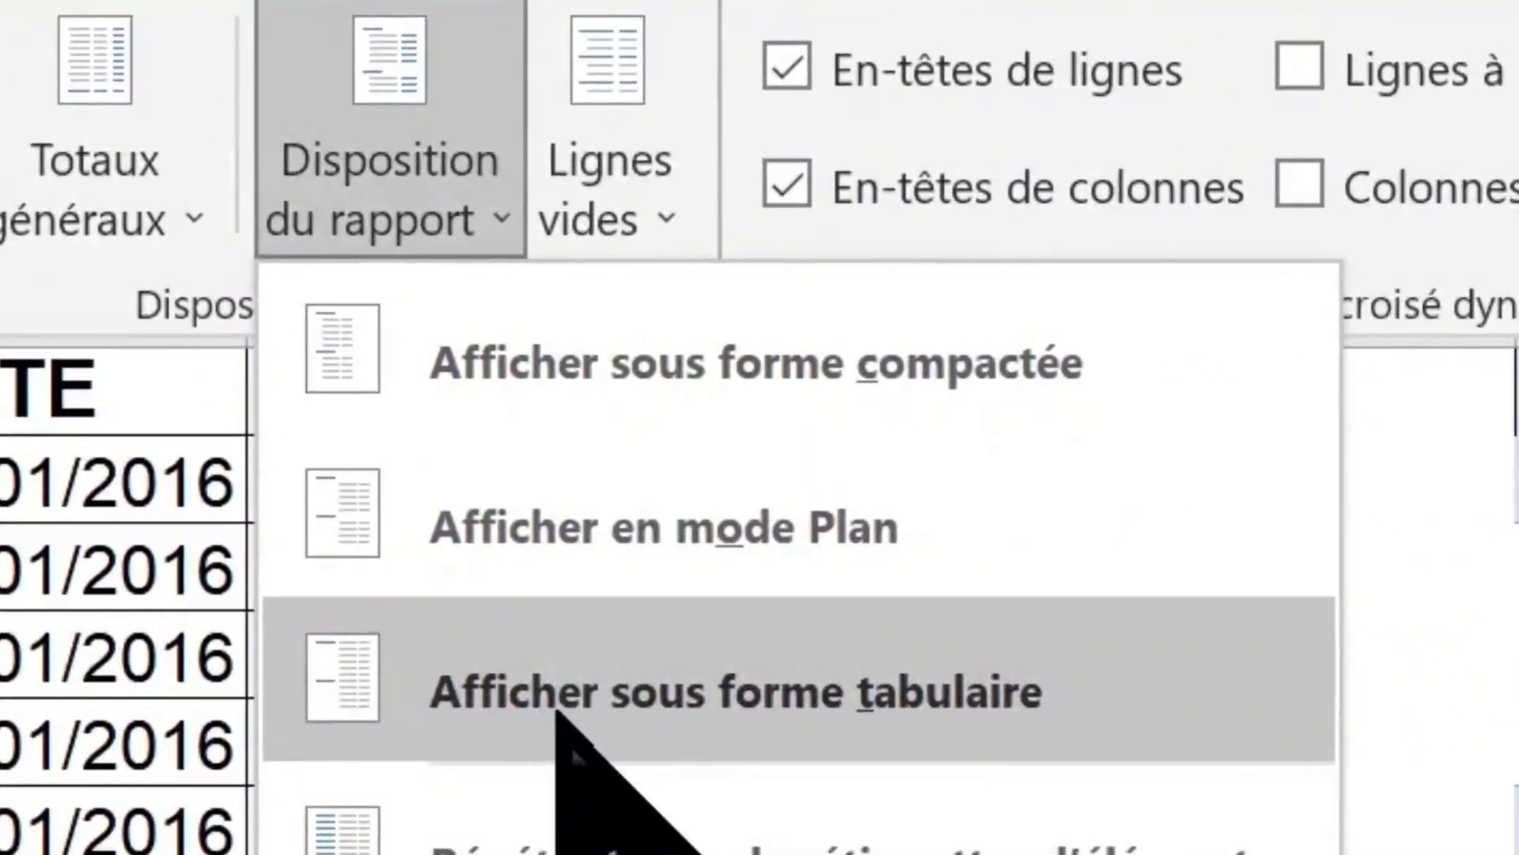
left_click(508, 637)
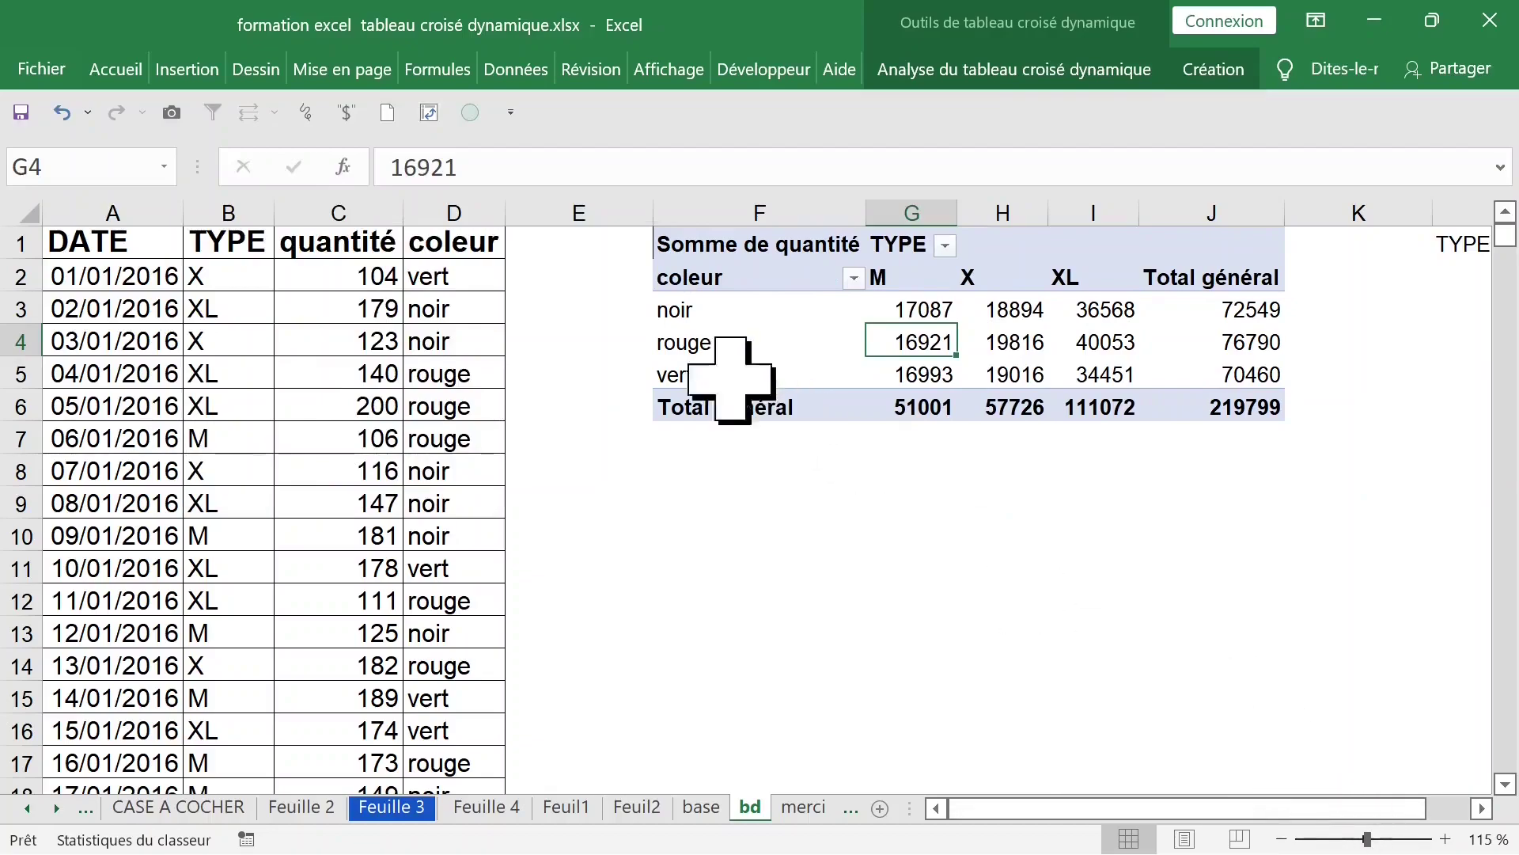
Reopen the field list and move coleur into the columns above TYPE, allowing existing sheet data to be replaced.
right_click(986, 311)
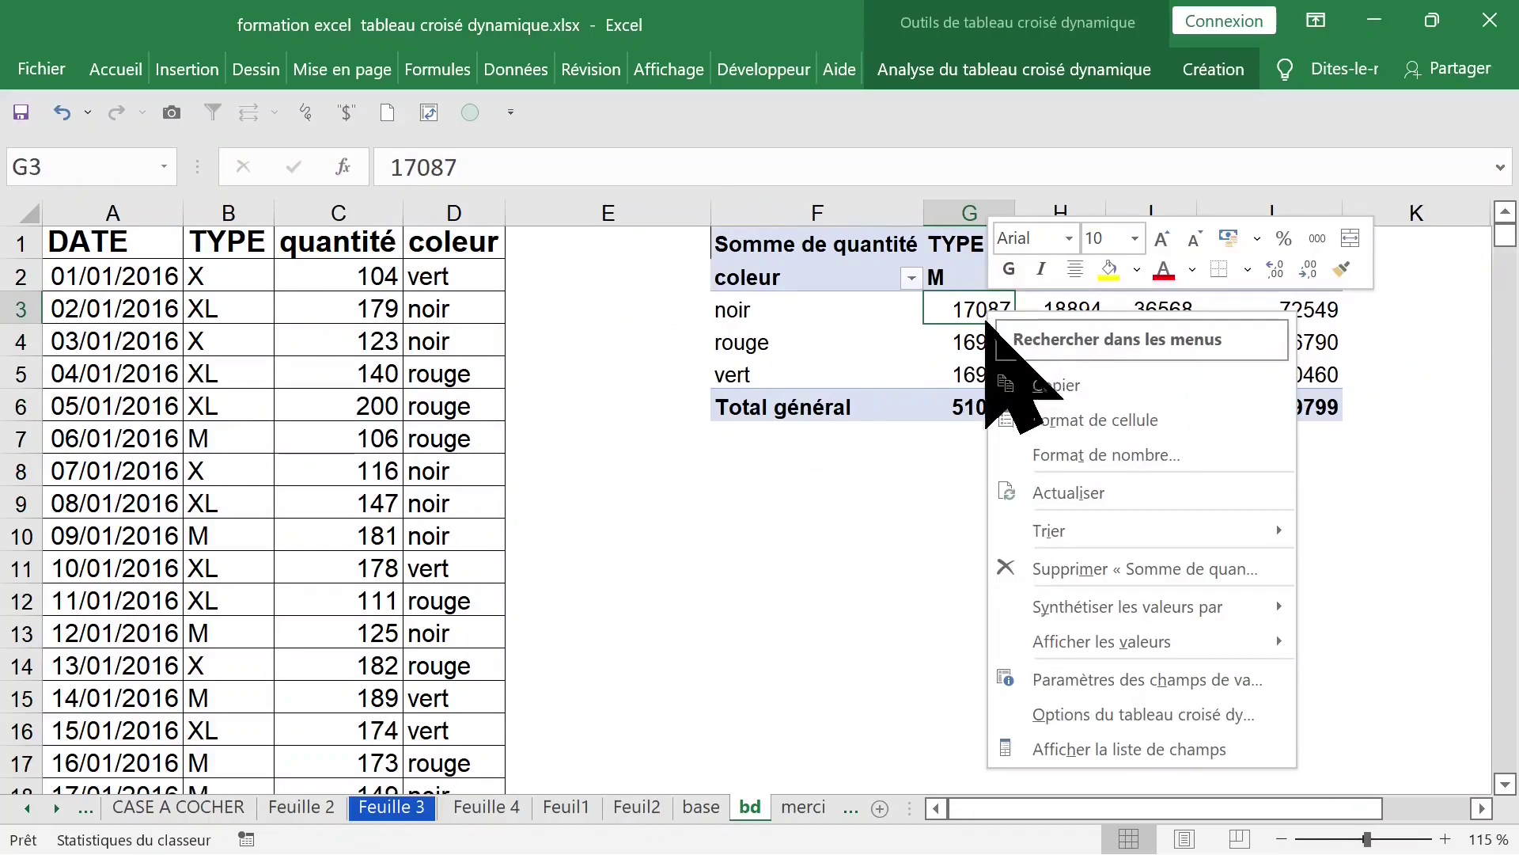
left_click(1103, 752)
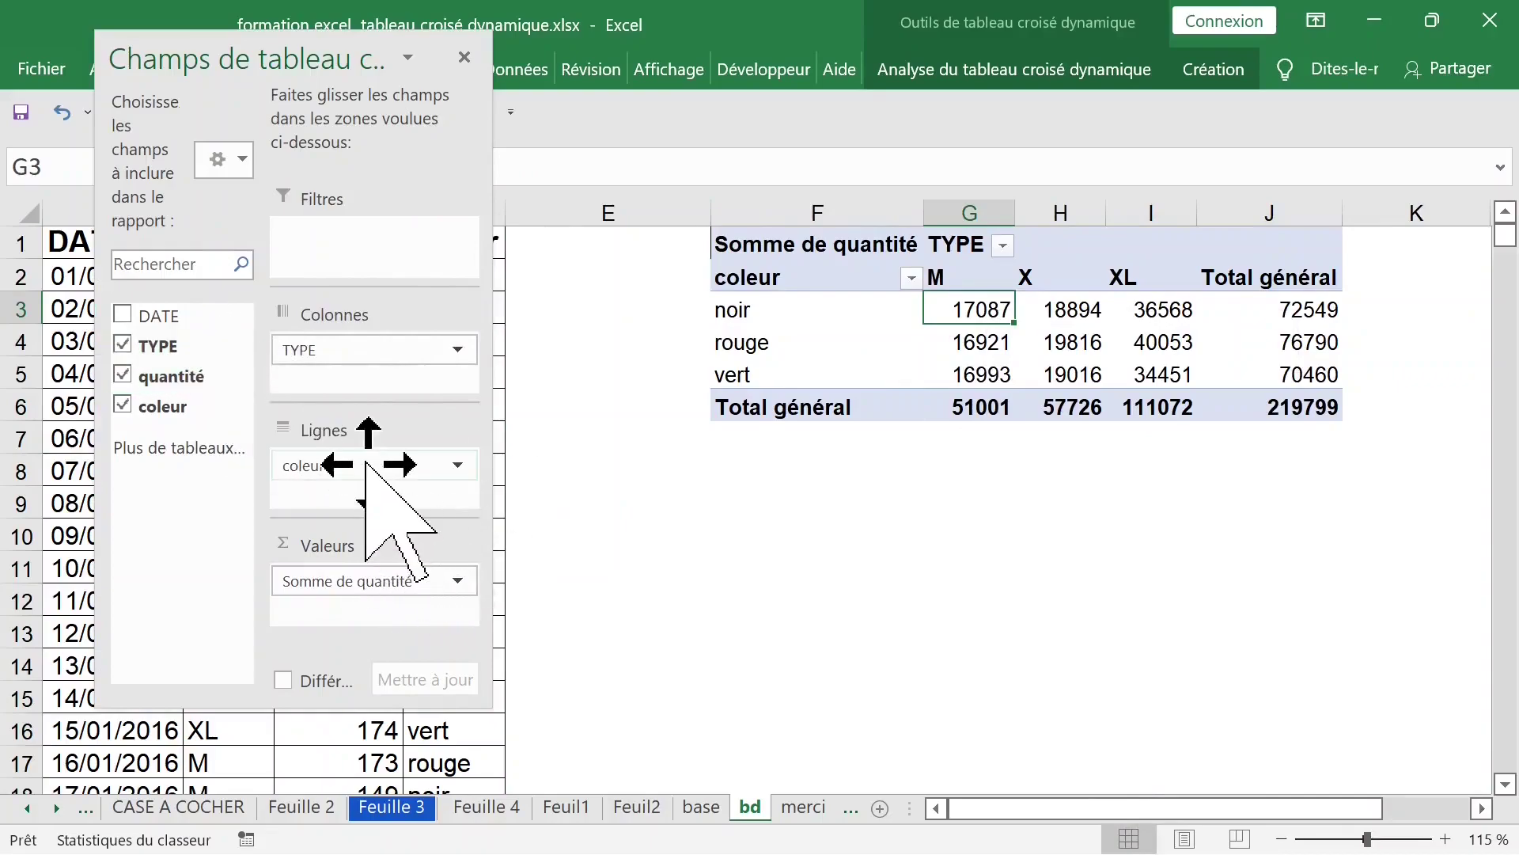
left_click_drag(367, 464, 383, 467)
left_click_drag(380, 364, 372, 349)
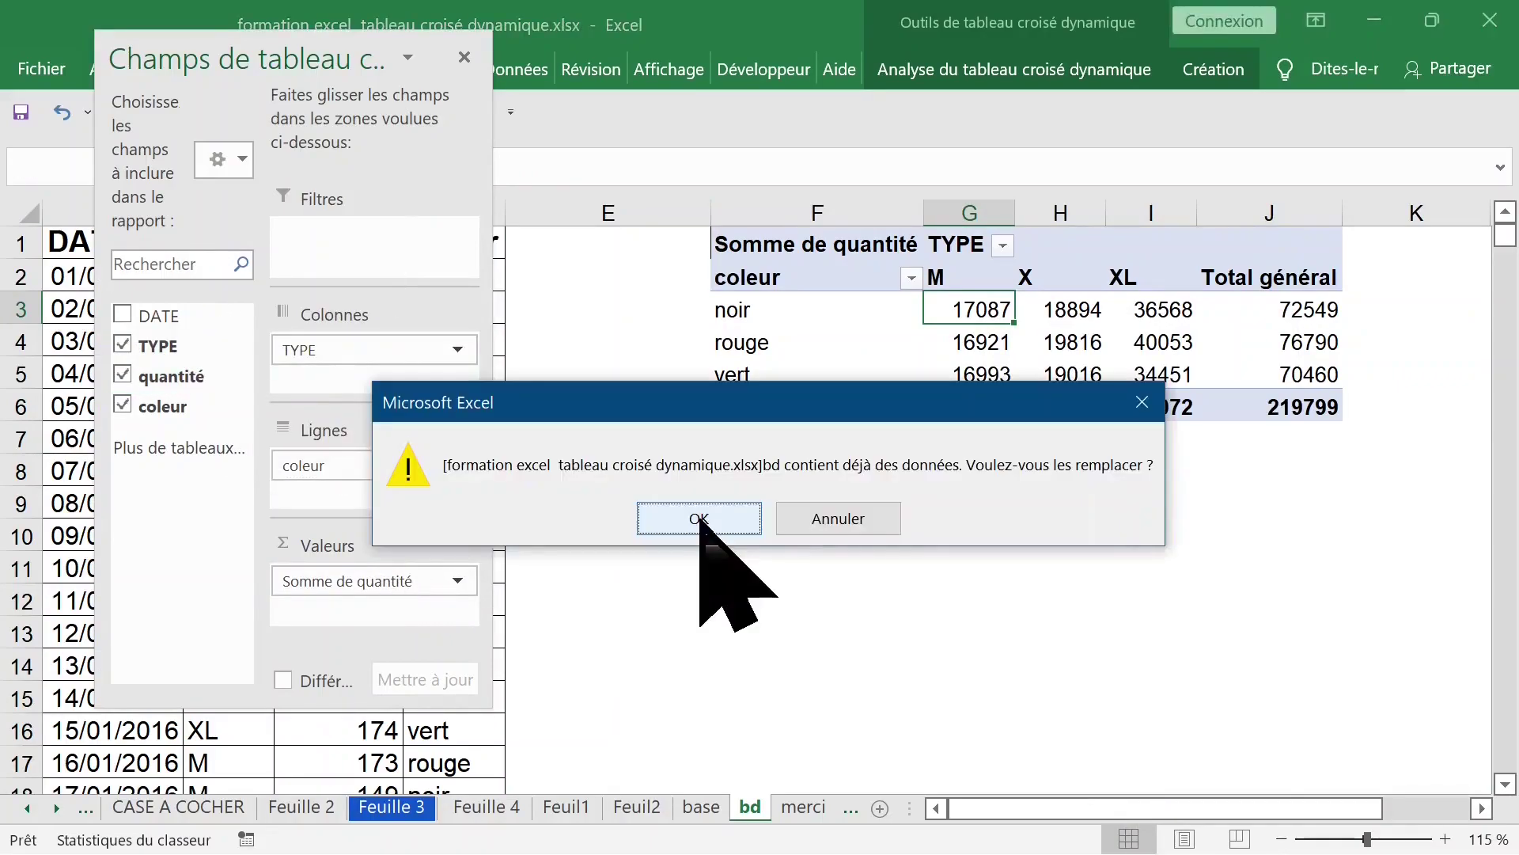
left_click(696, 520)
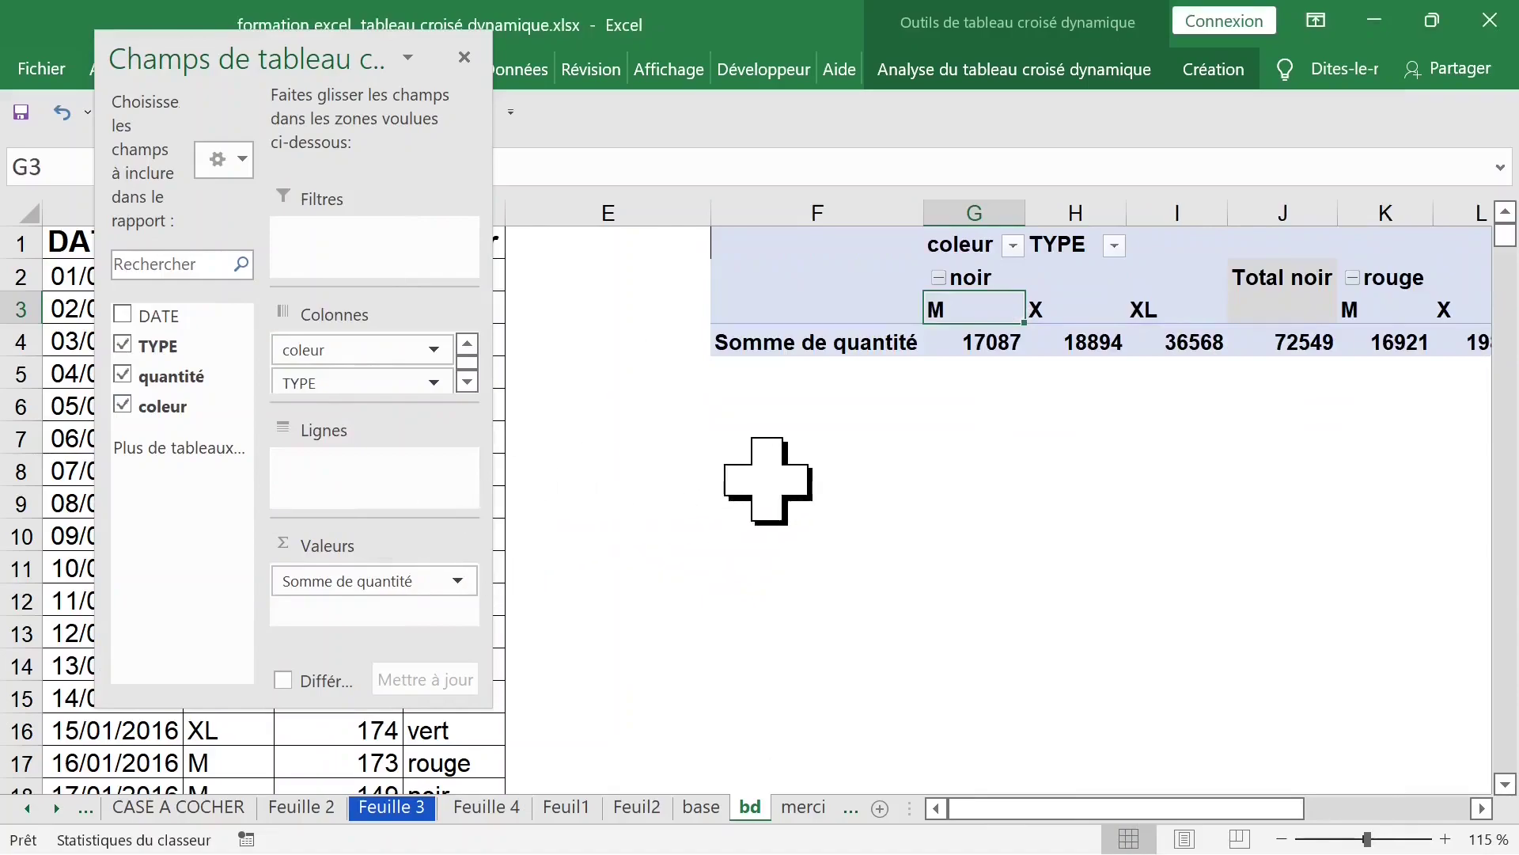
Move the coleur field back from the columns to the rows of the pivot table.
left_click_drag(379, 349, 342, 410)
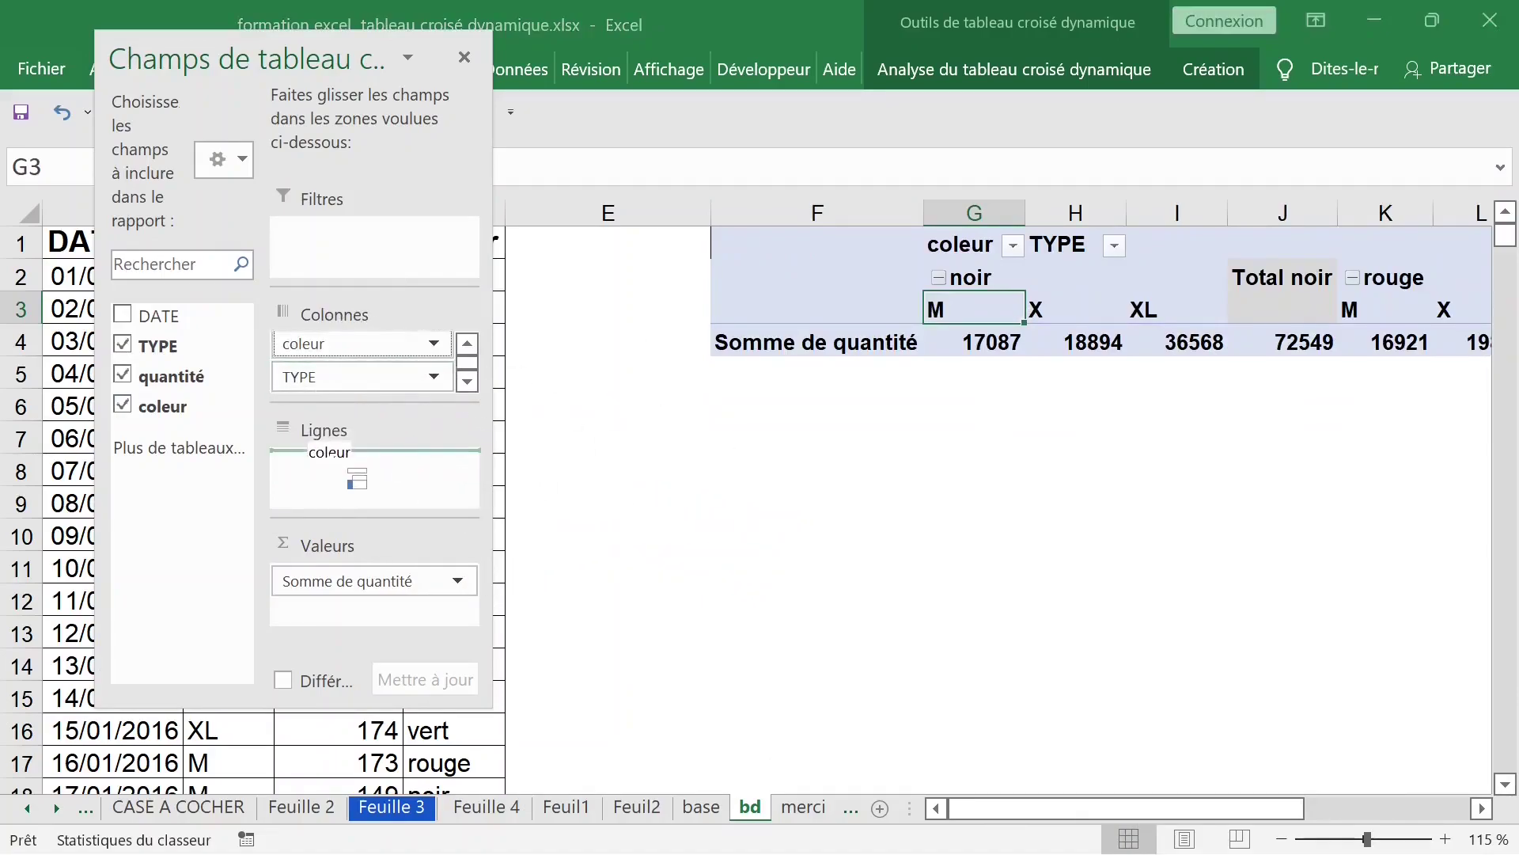
left_click_drag(349, 479, 348, 475)
Move the TYPE field from the columns to the rows below coleur and close the field list.
left_click_drag(341, 349, 350, 390)
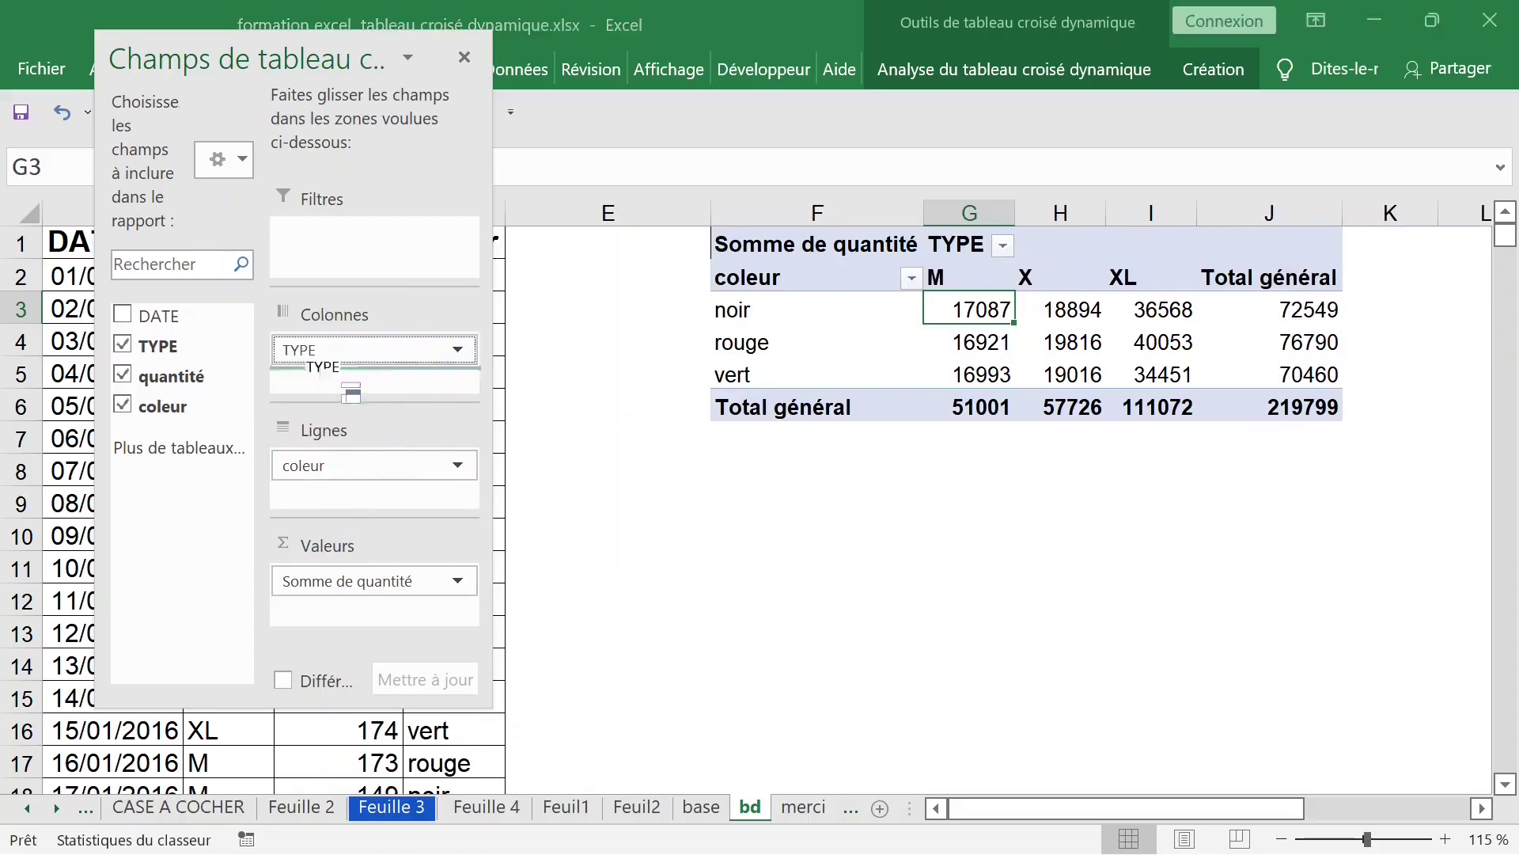
left_click_drag(326, 512, 320, 497)
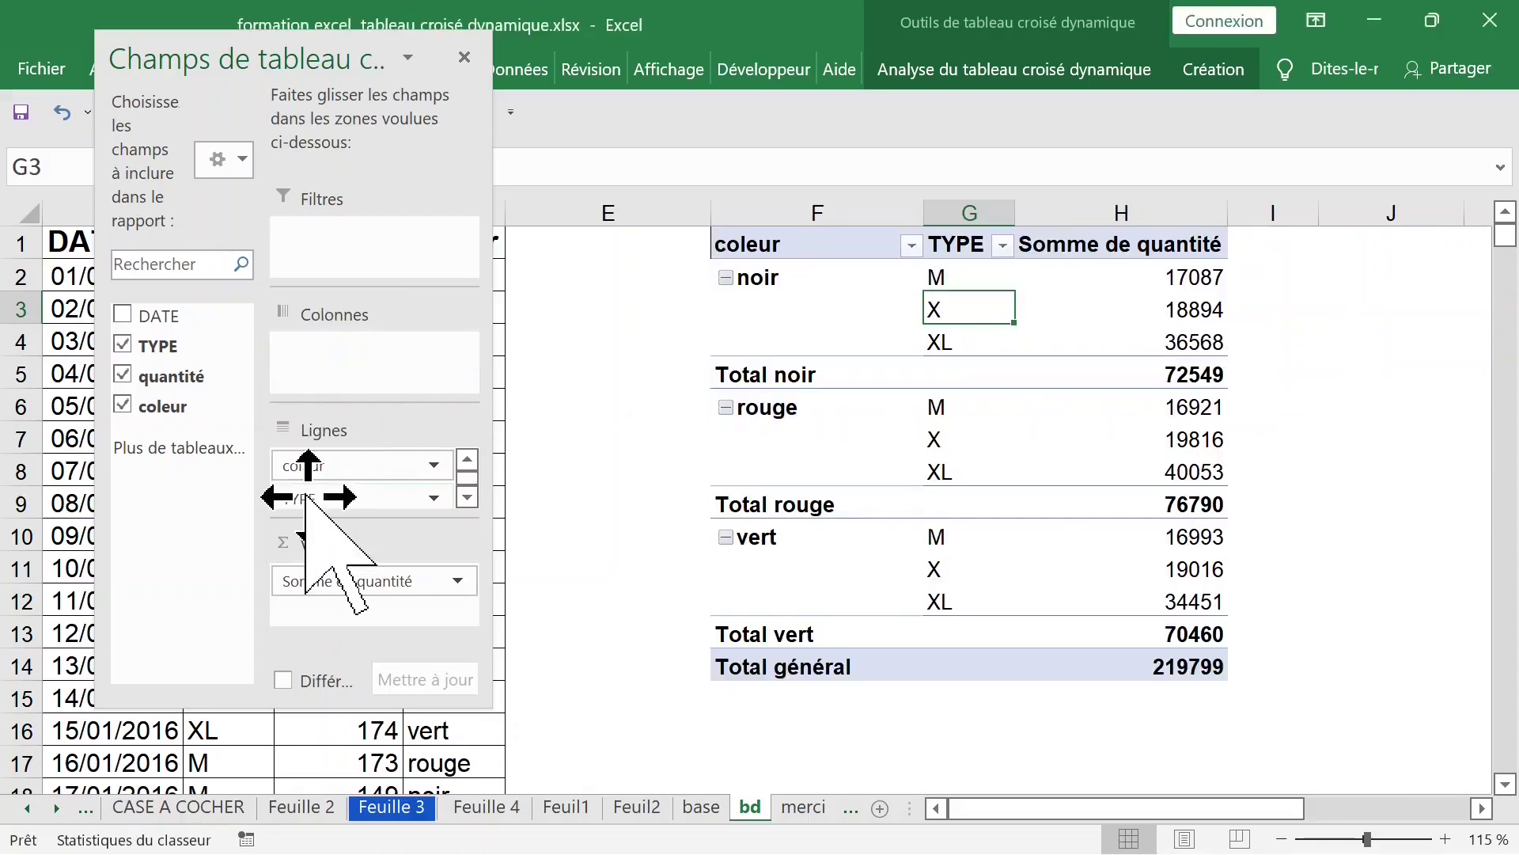
left_click(465, 57)
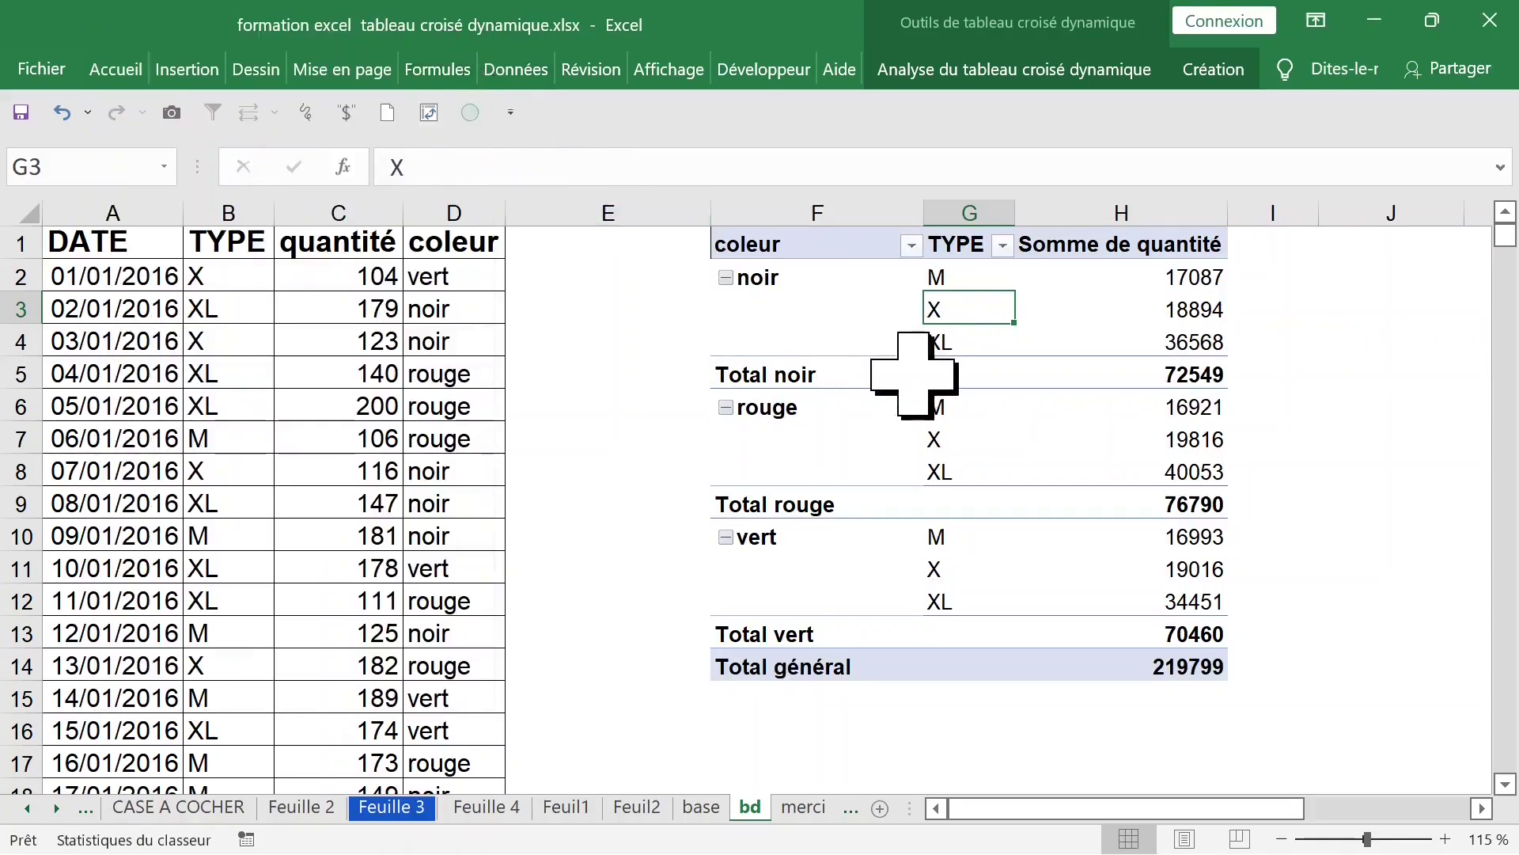
Set the pivot table's report layout to repeat all item labels in the coleur column.
left_click(856, 342)
left_click(806, 307)
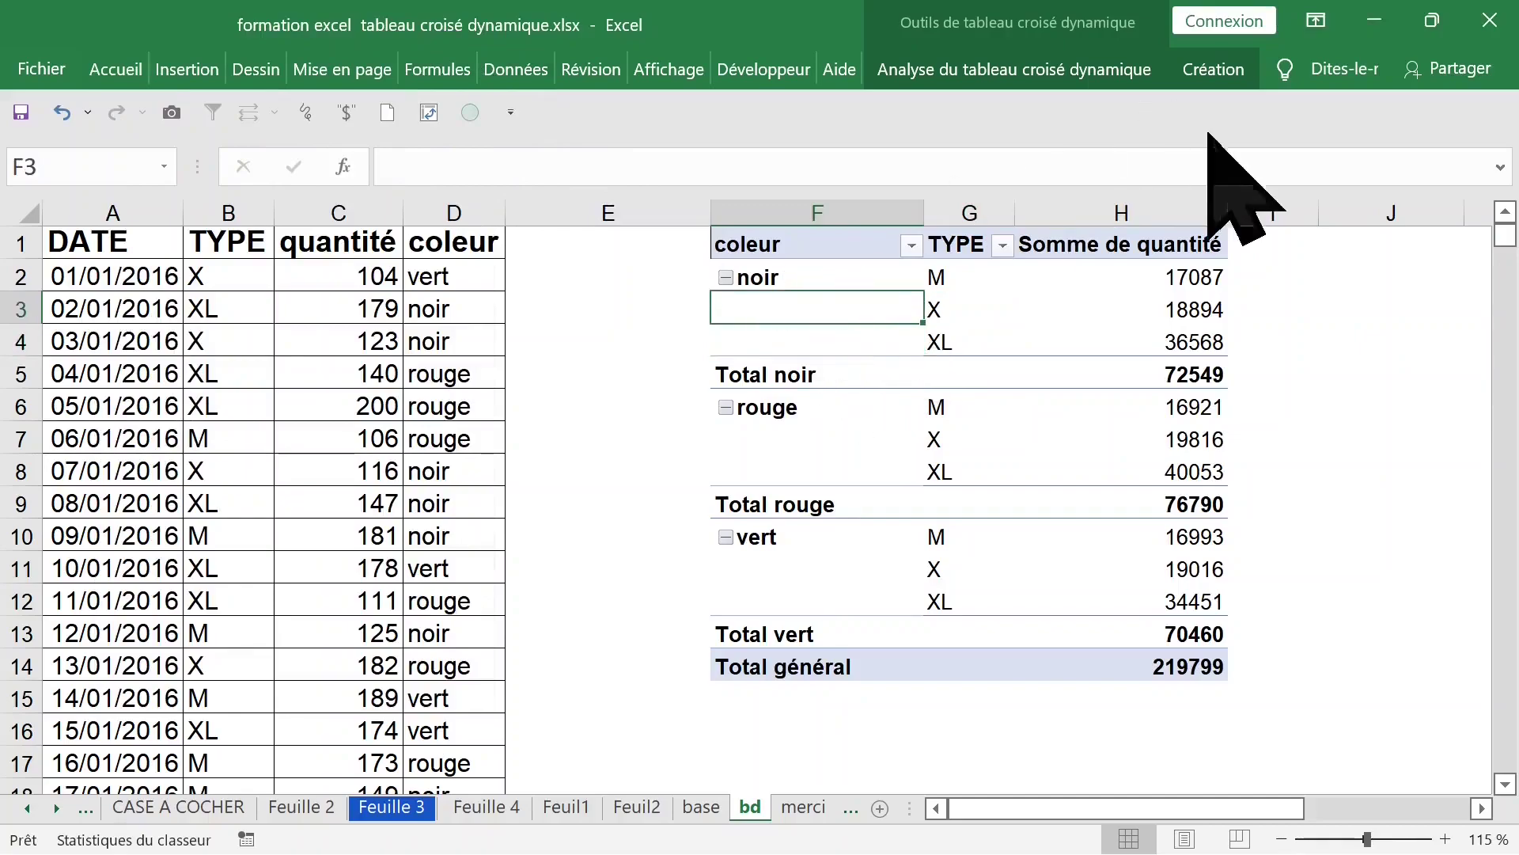
left_click(1211, 69)
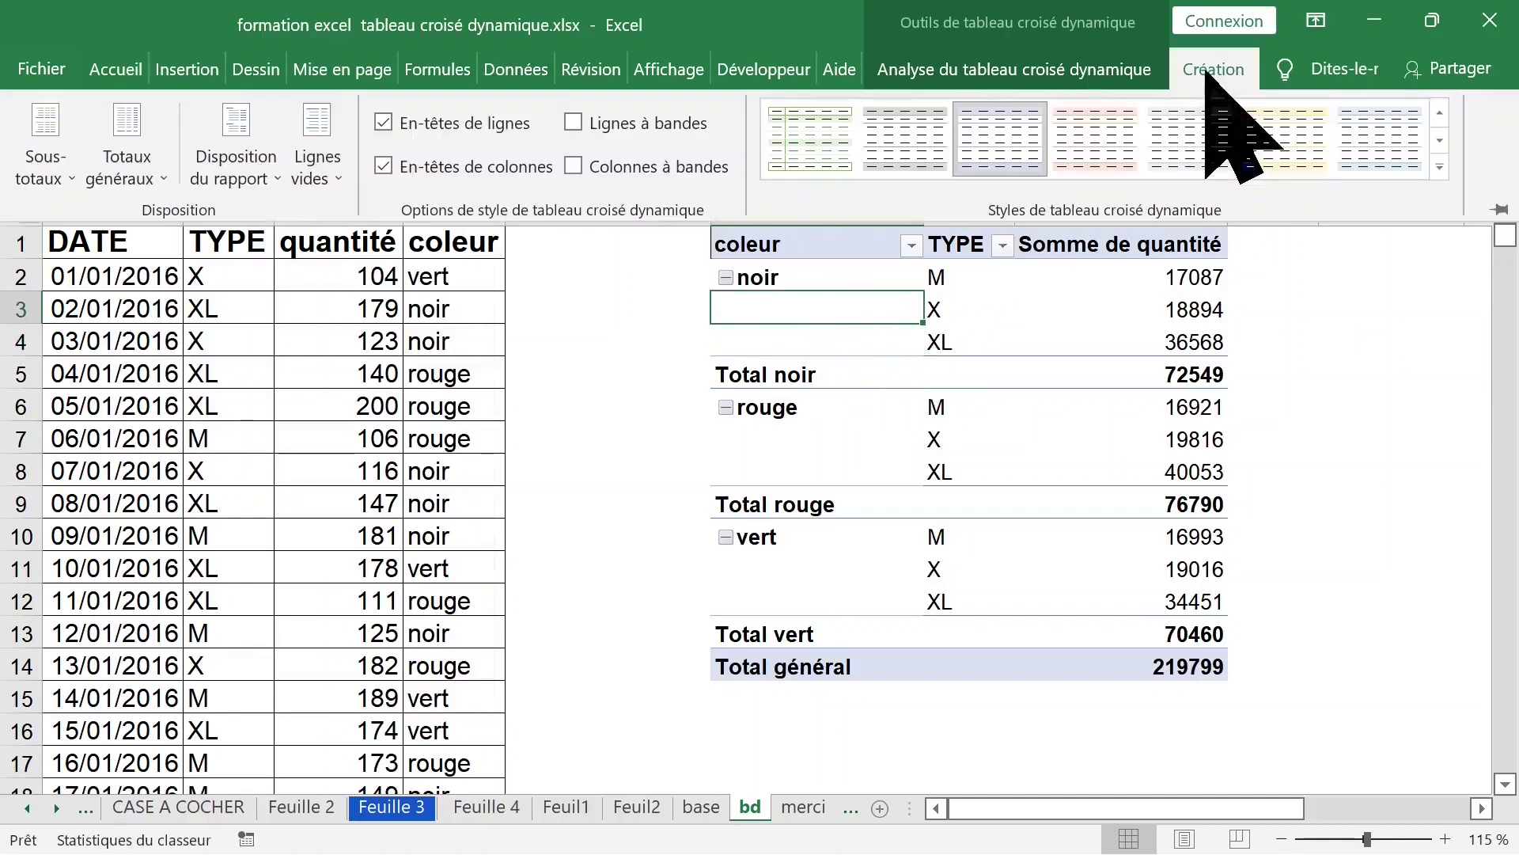
left_click(250, 178)
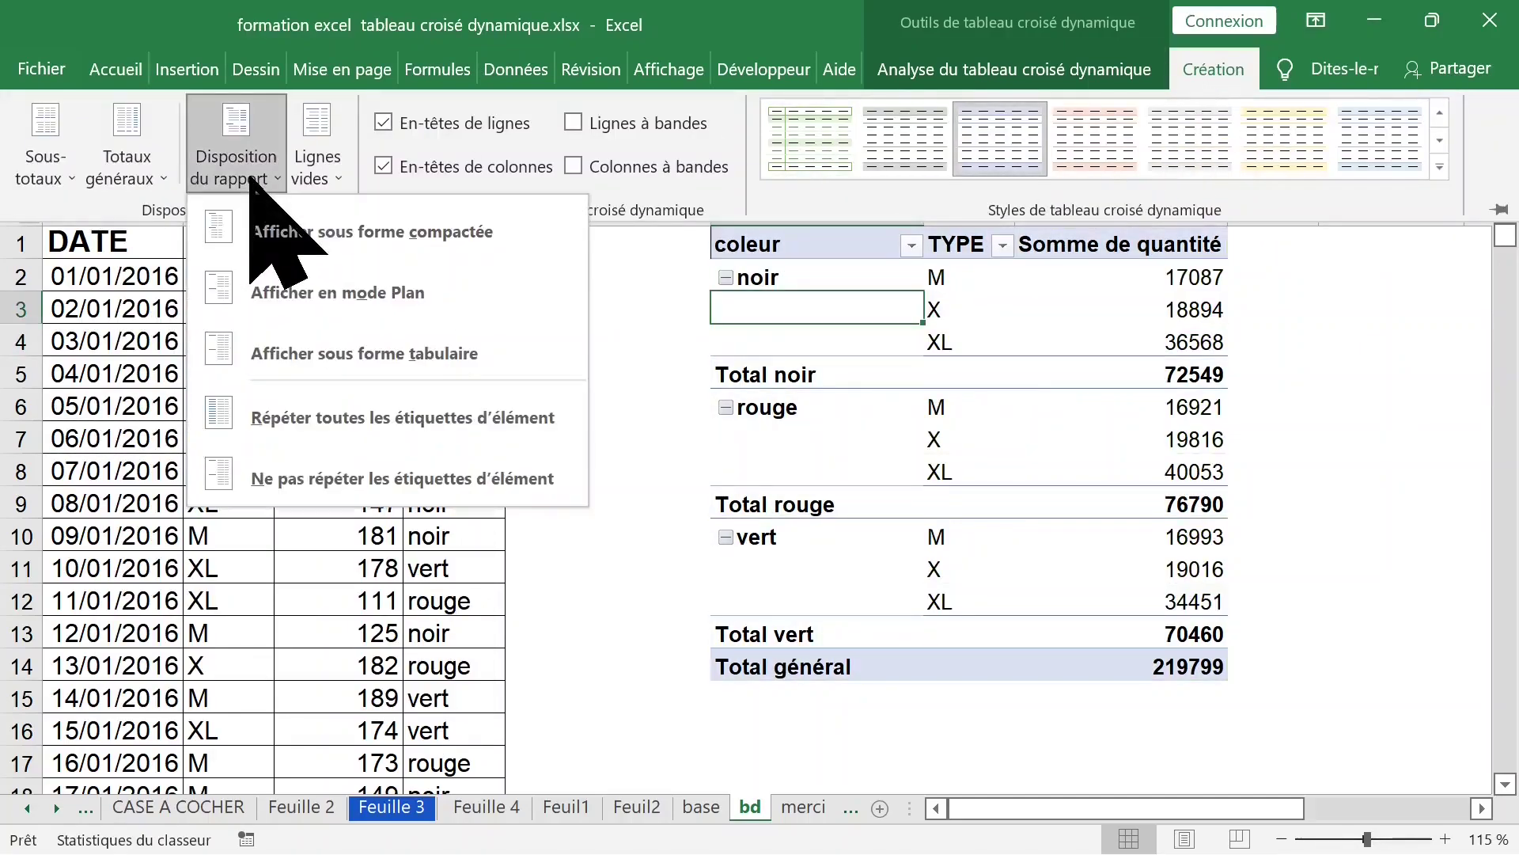
left_click(333, 417)
left_click(942, 336)
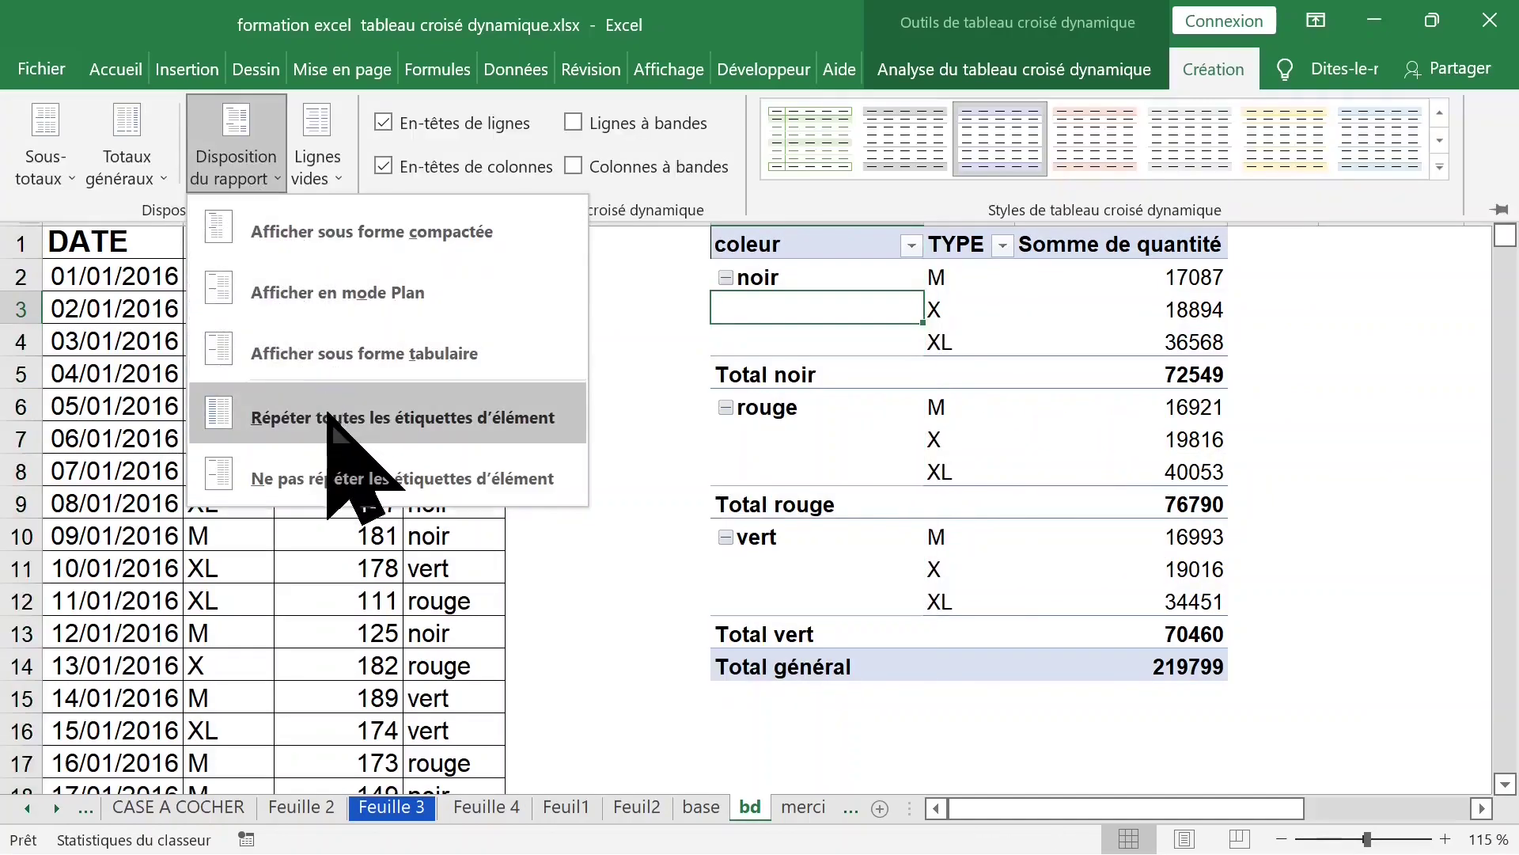
left_click(330, 417)
left_click(1004, 396)
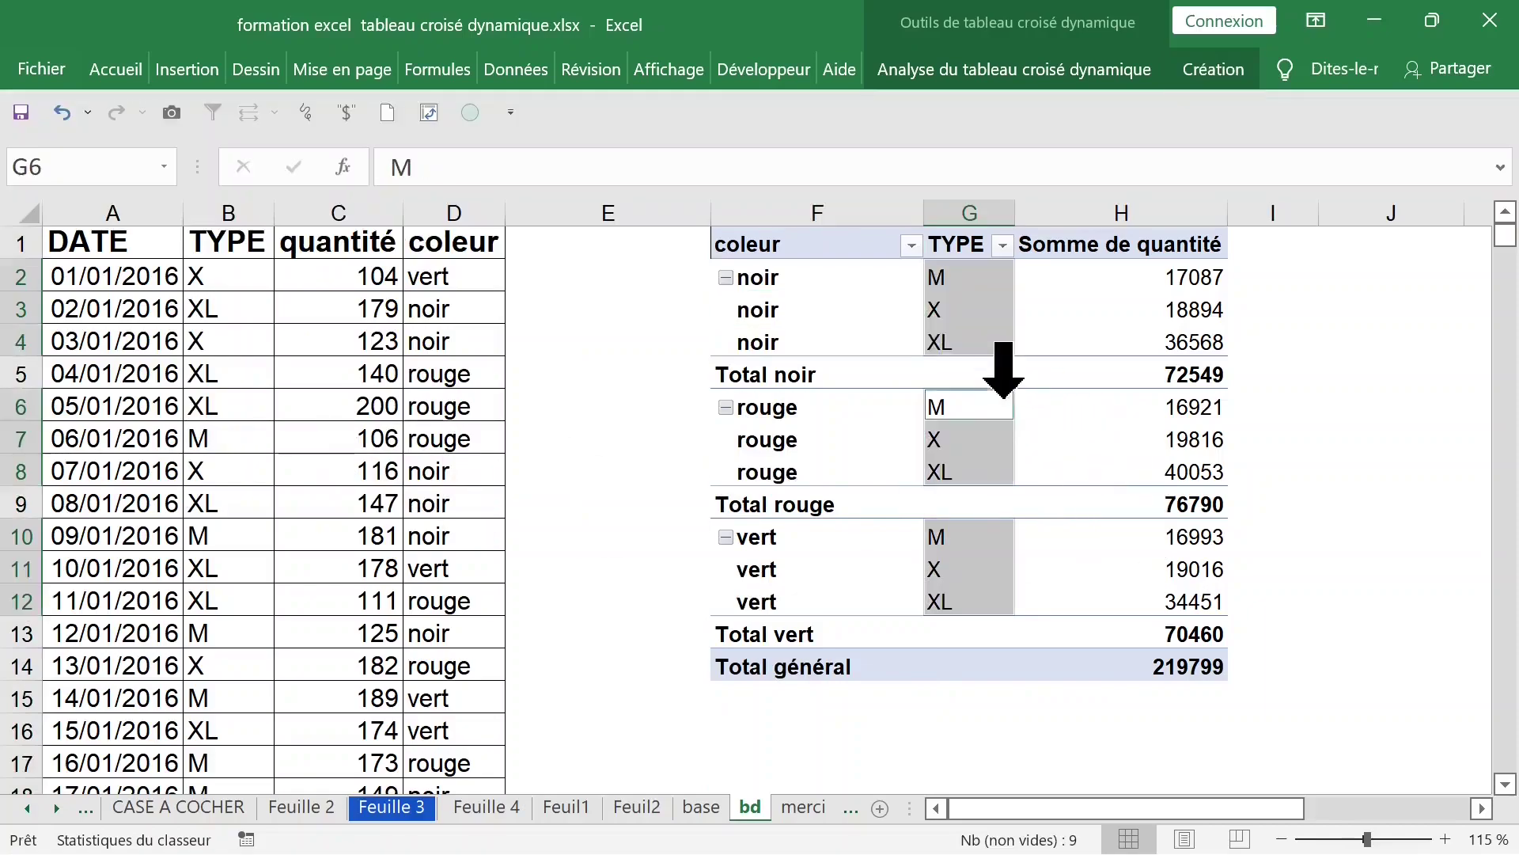
left_click(797, 217)
left_click(961, 216)
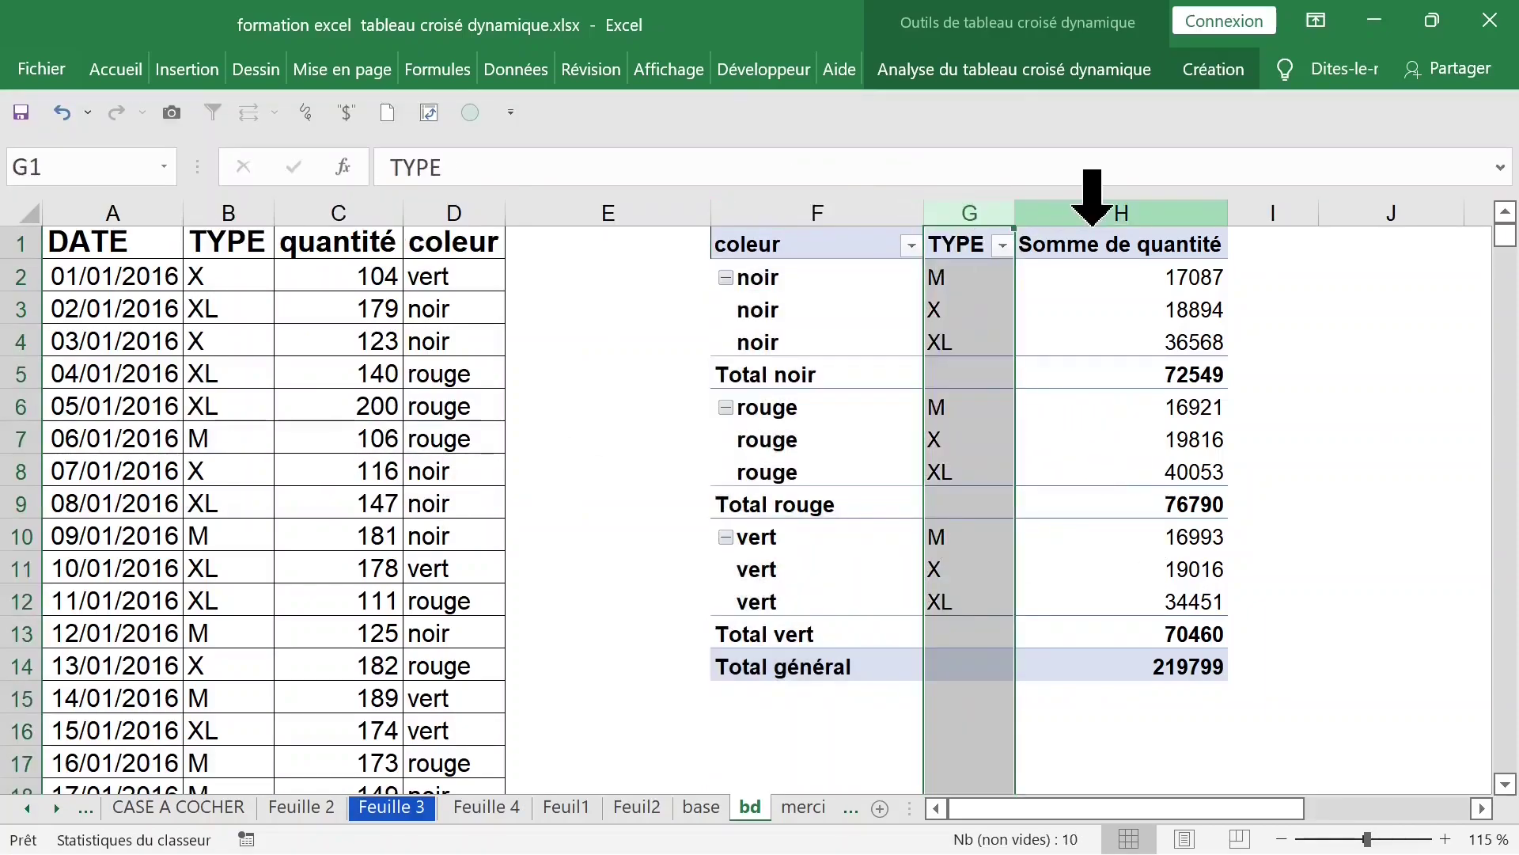
left_click(1092, 212)
Reopen the field list, place TYPE above coleur in the rows, and leave the pivot table.
left_click(949, 277)
left_click(977, 279)
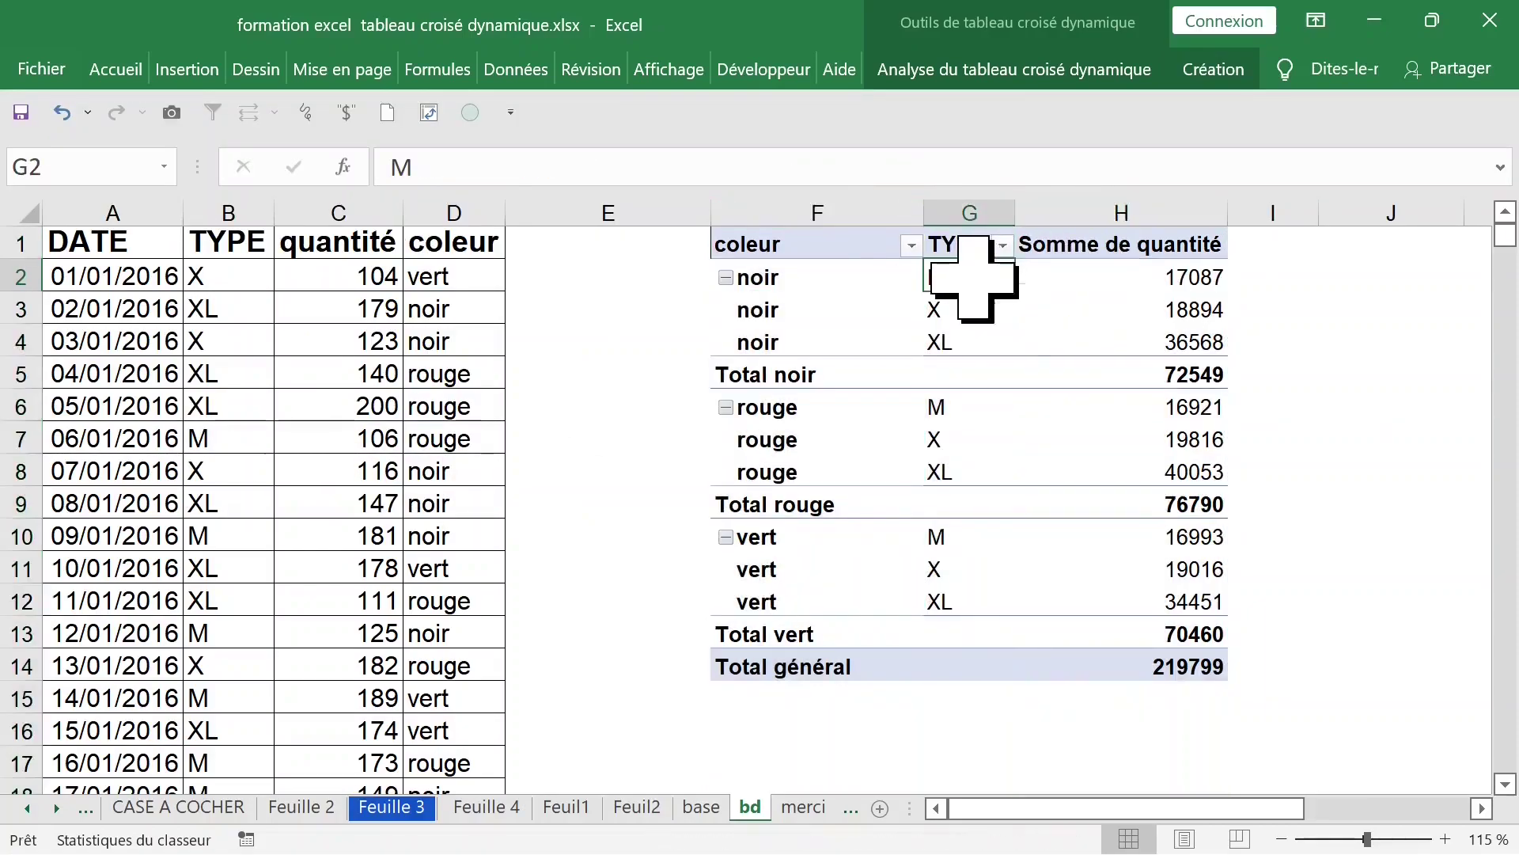
right_click(972, 277)
left_click(1108, 823)
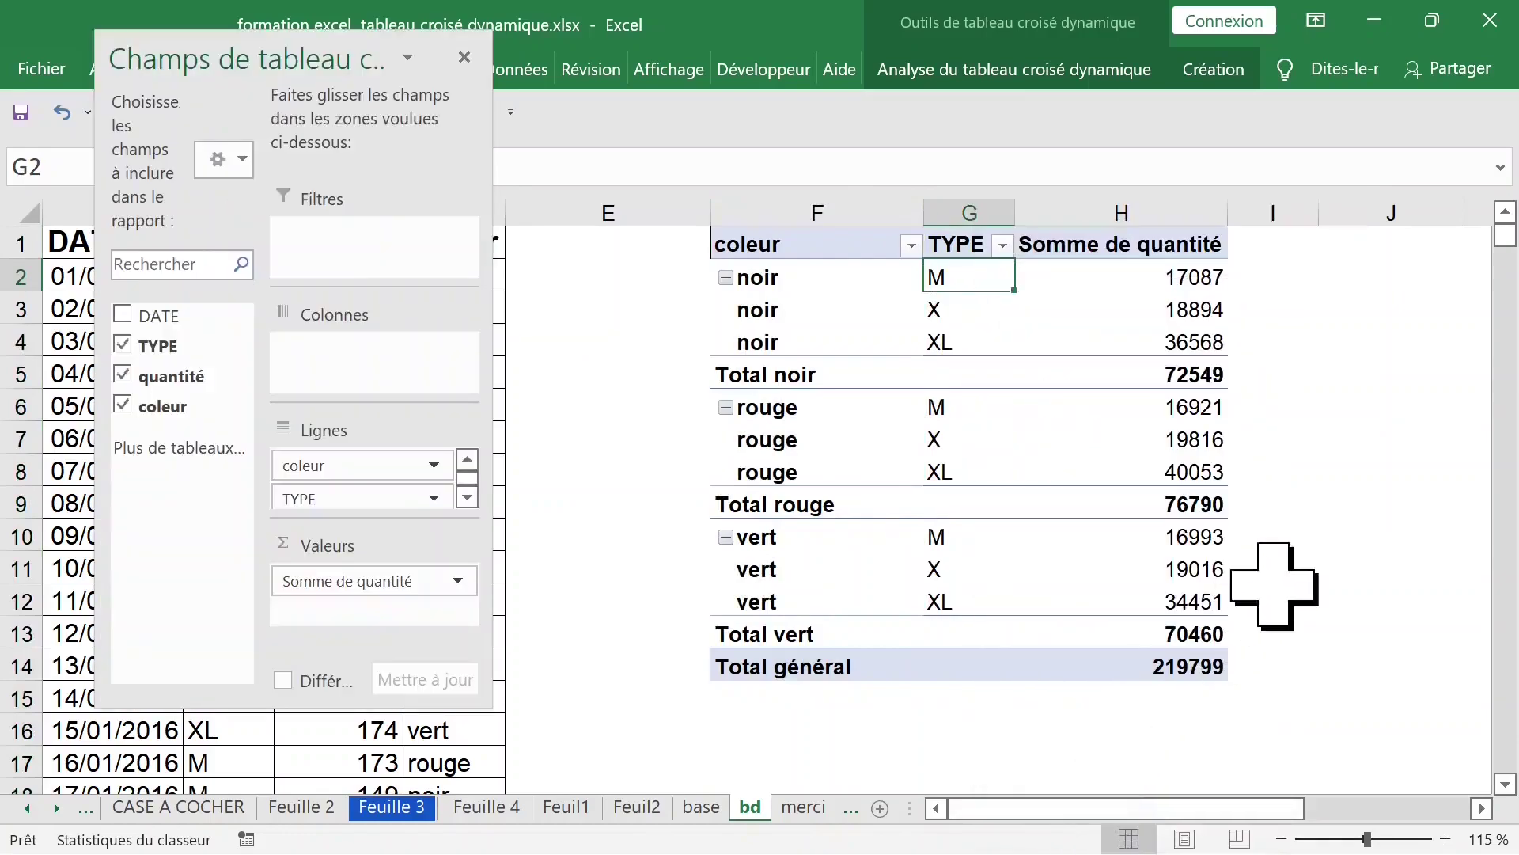
left_click_drag(348, 498, 396, 459)
left_click(918, 407)
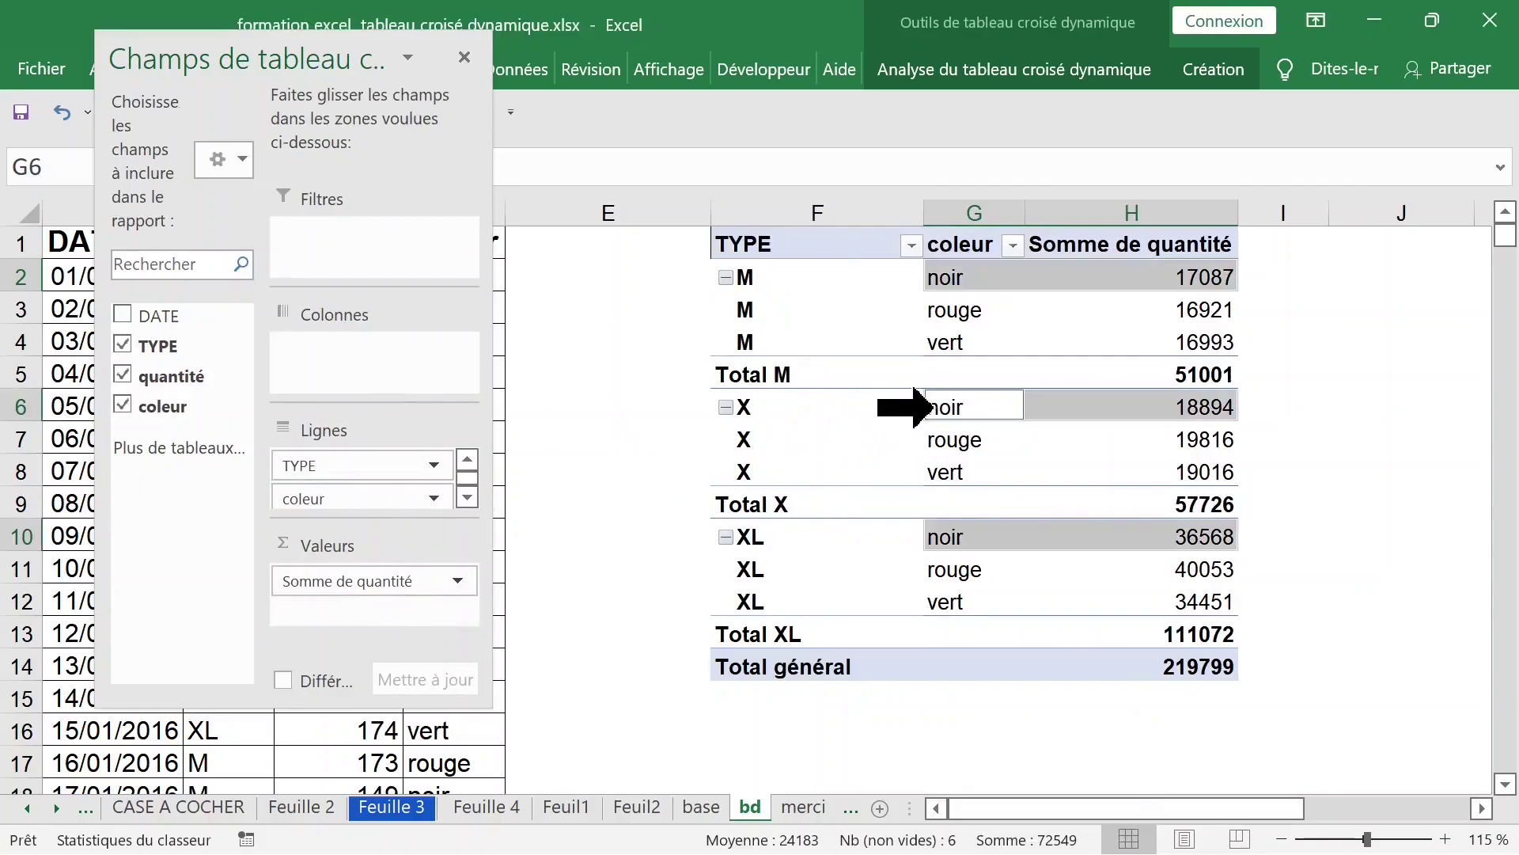
left_click(681, 372)
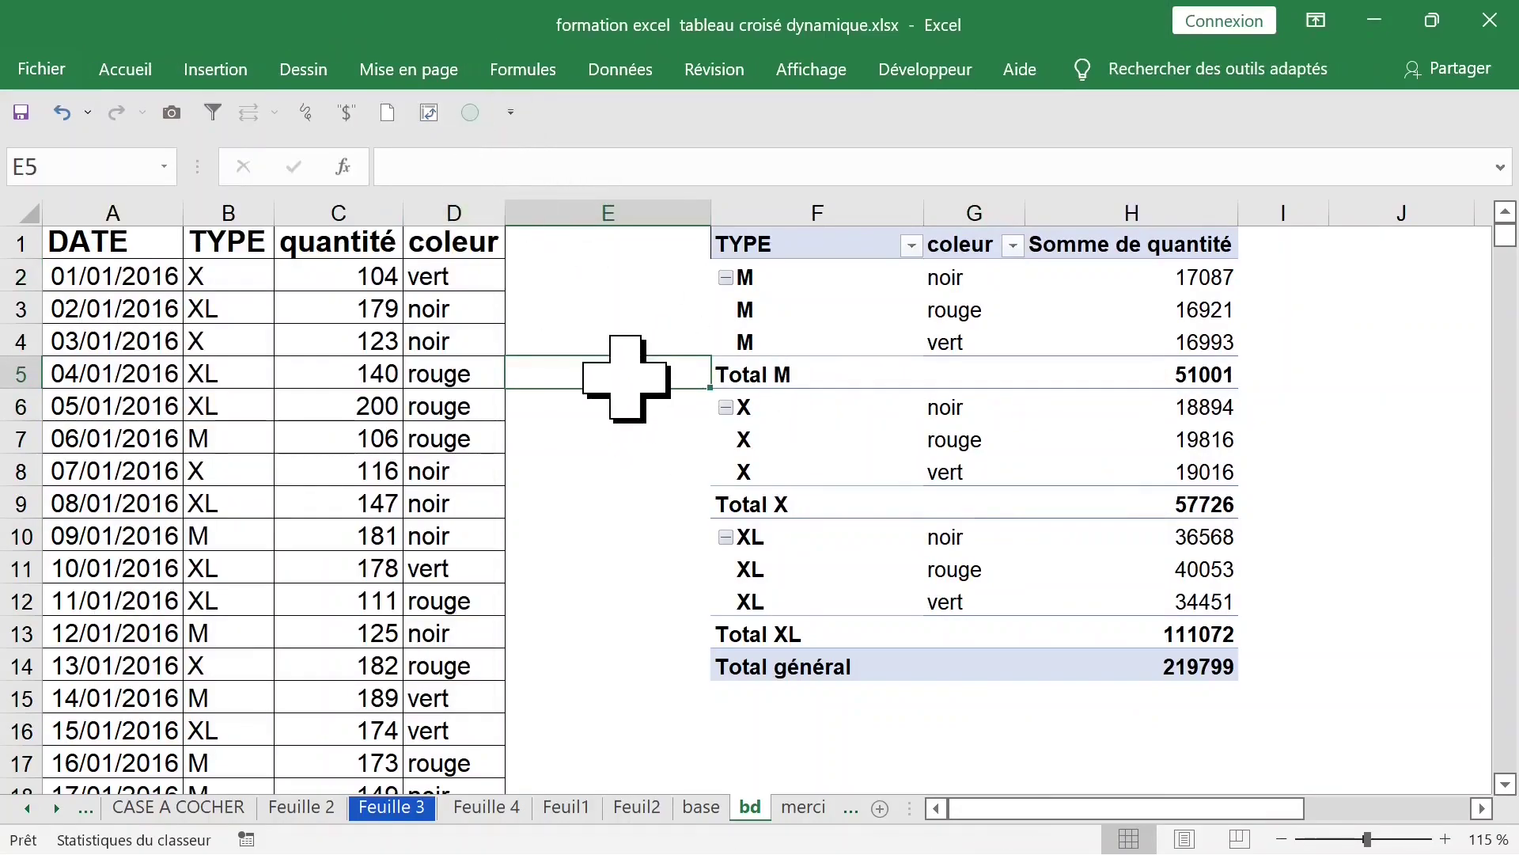
Create another pivot table from the source range bd!$A$1:$D$1462 on a new worksheet.
left_click(331, 427)
left_click(244, 405)
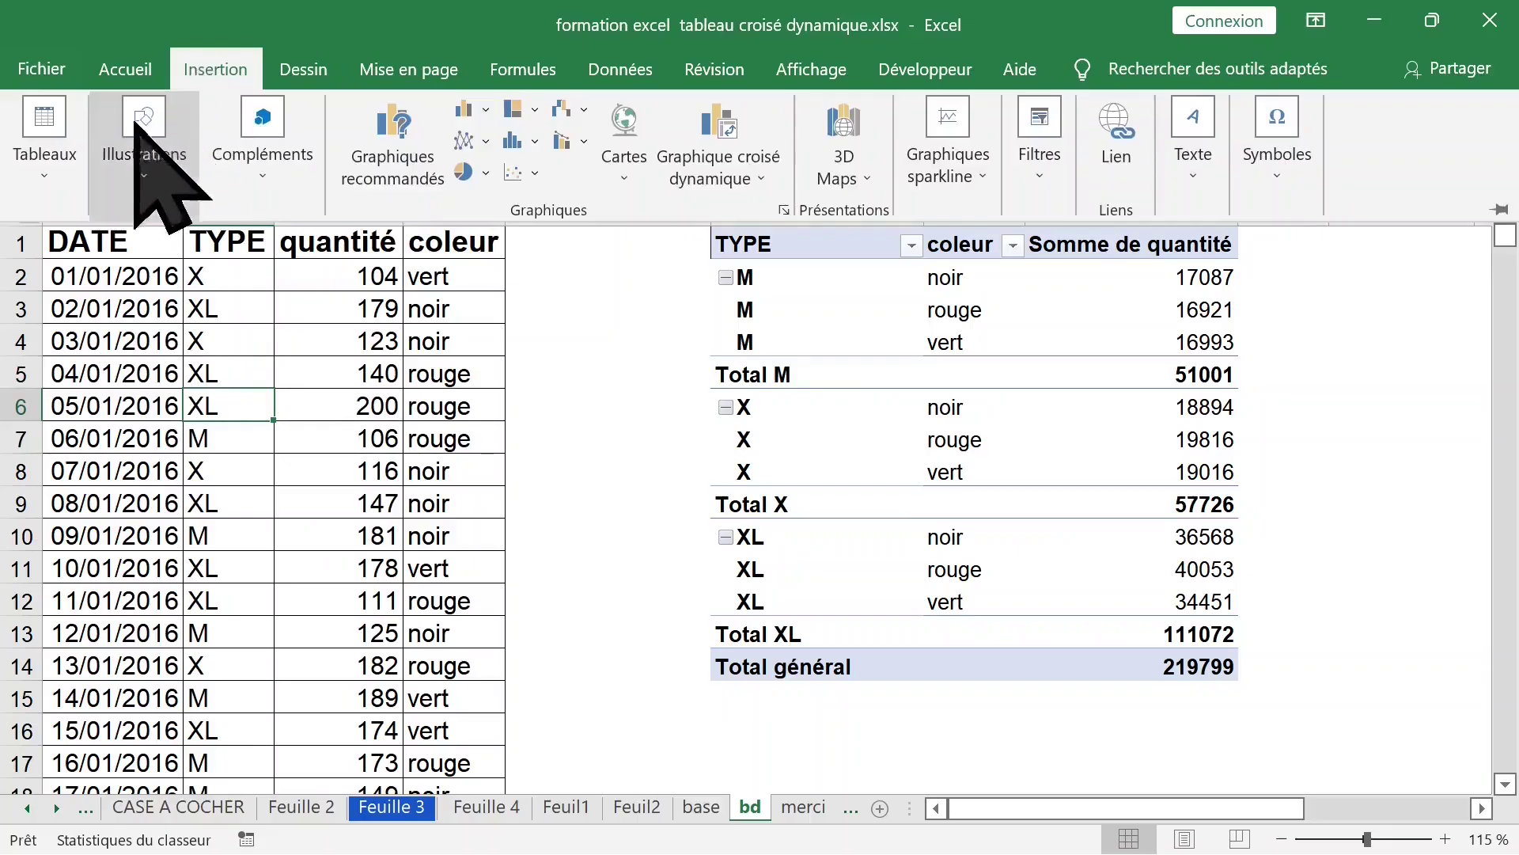
left_click(73, 138)
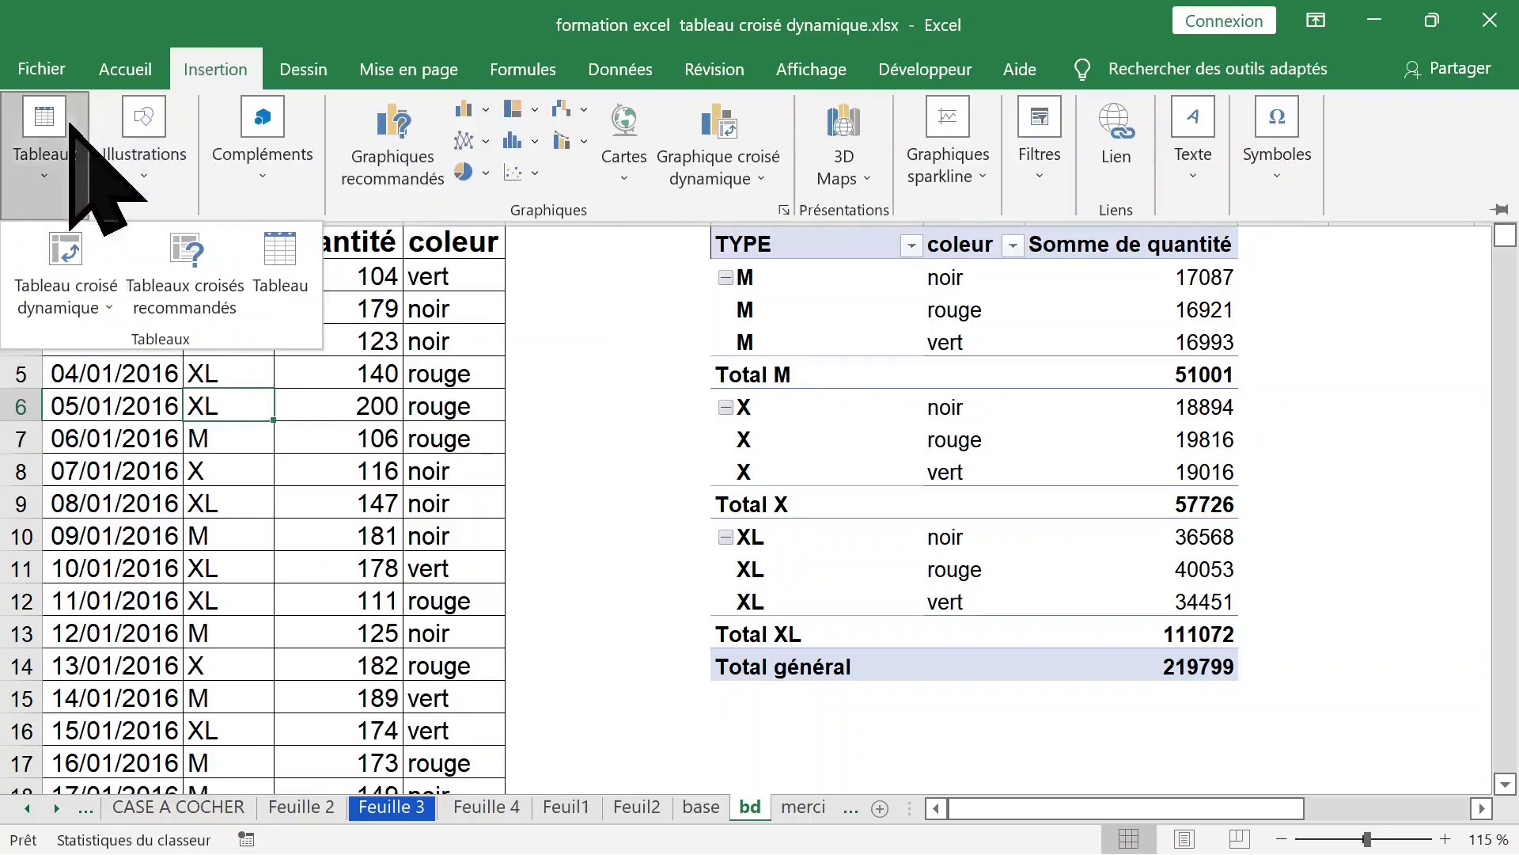
left_click(99, 294)
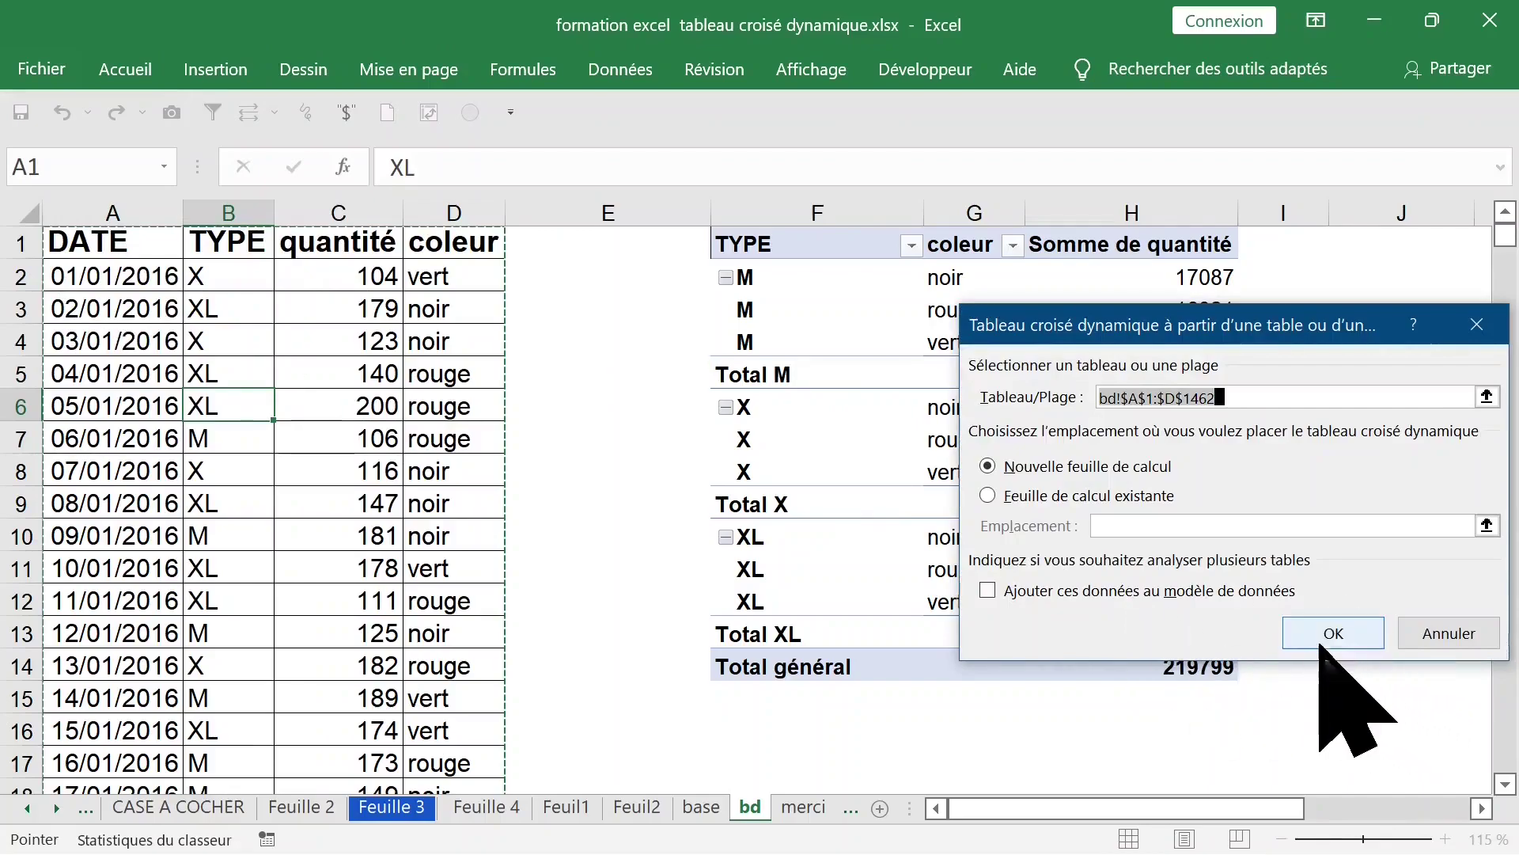
left_click(1333, 632)
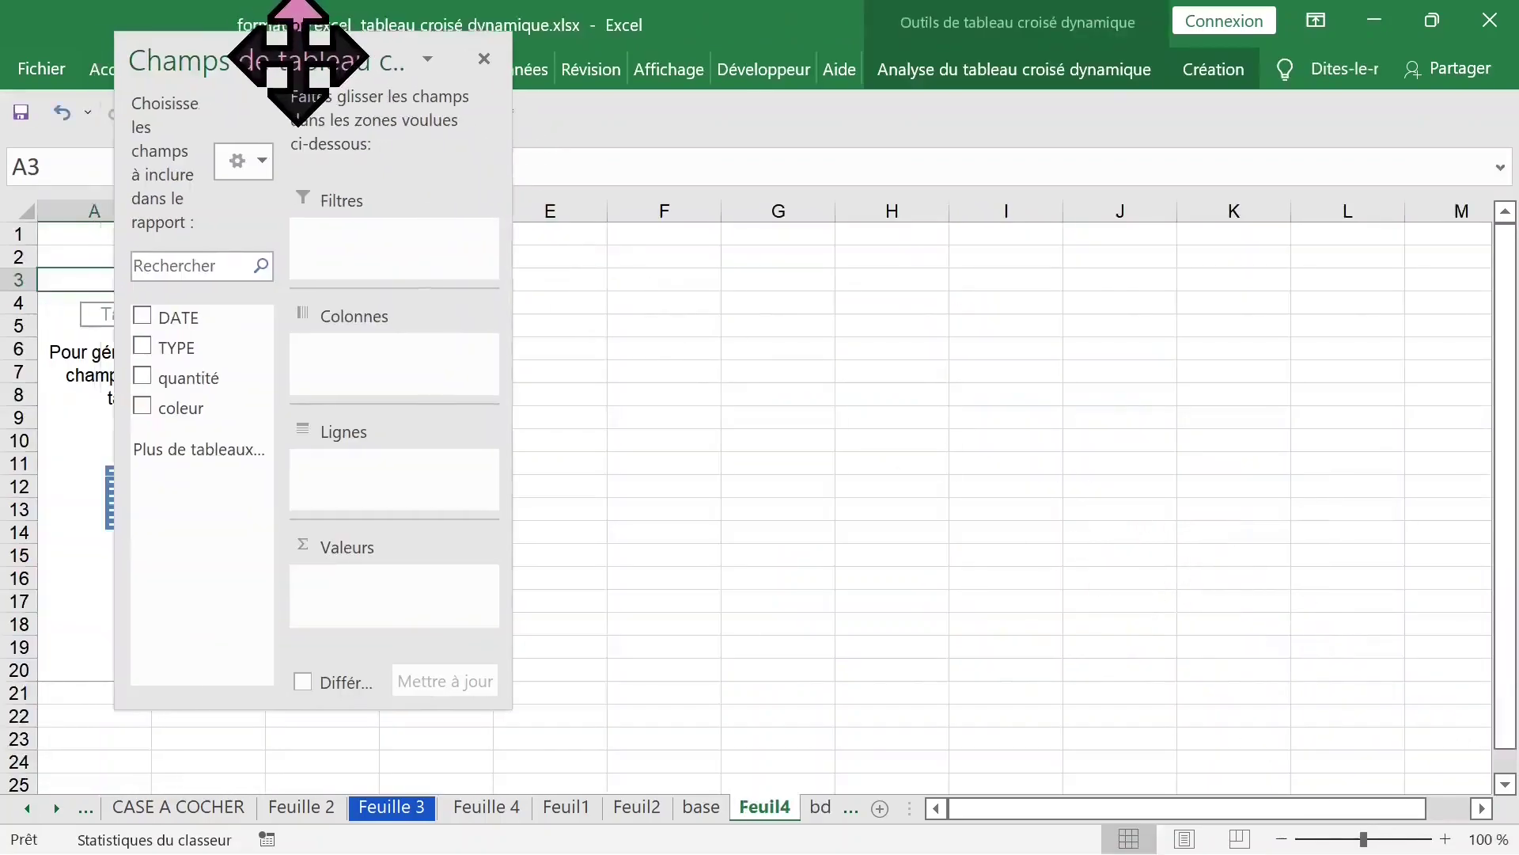
Move the field list clear of the table, then put DATE in the rows, TYPE in the columns and quantité in the values.
left_click_drag(272, 41, 1198, 68)
left_click(1028, 378)
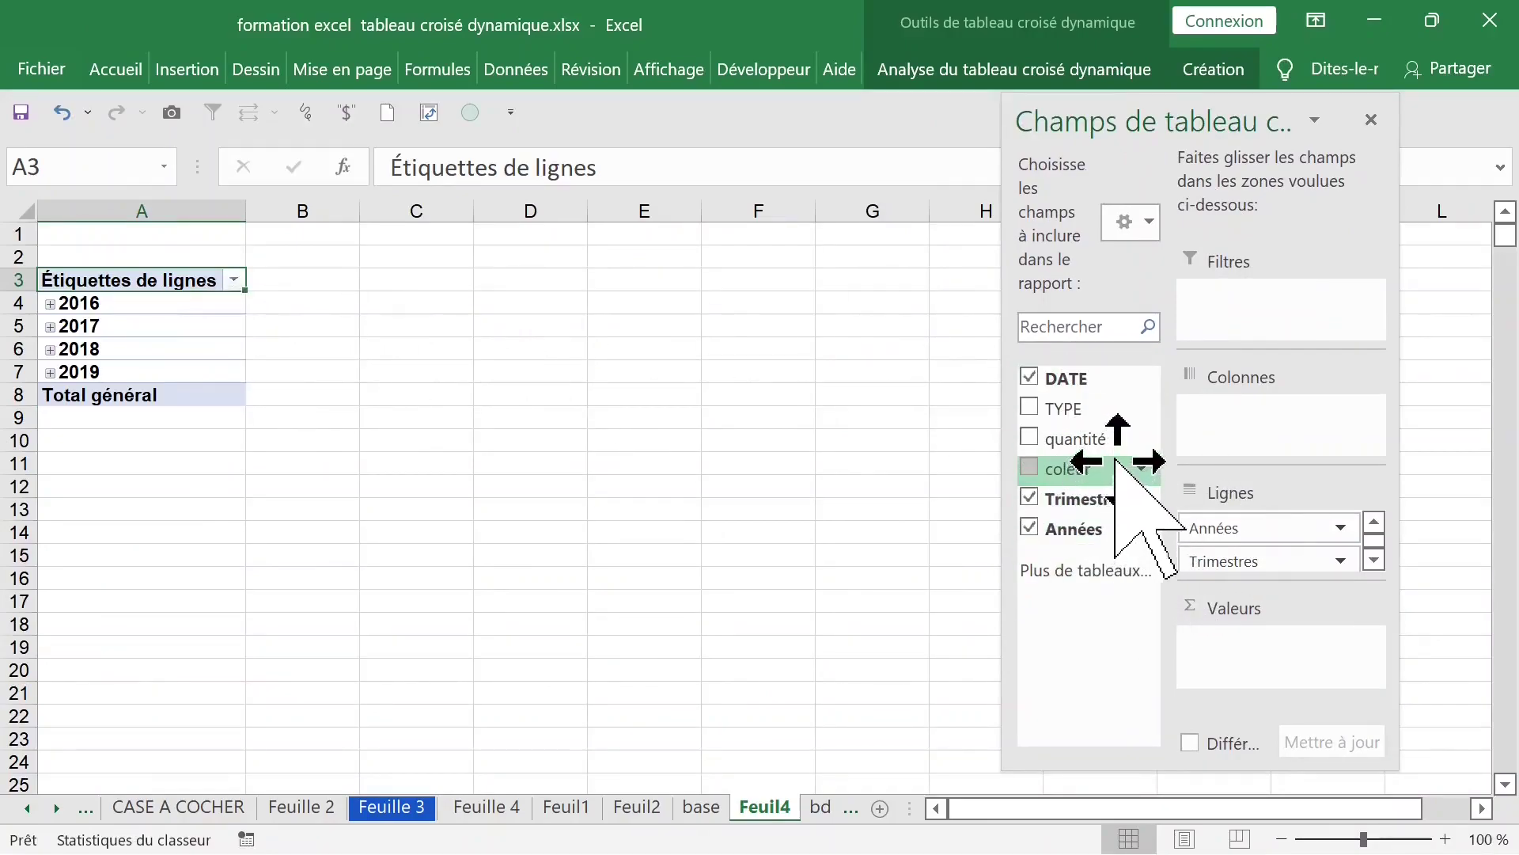
left_click_drag(1078, 408, 1231, 434)
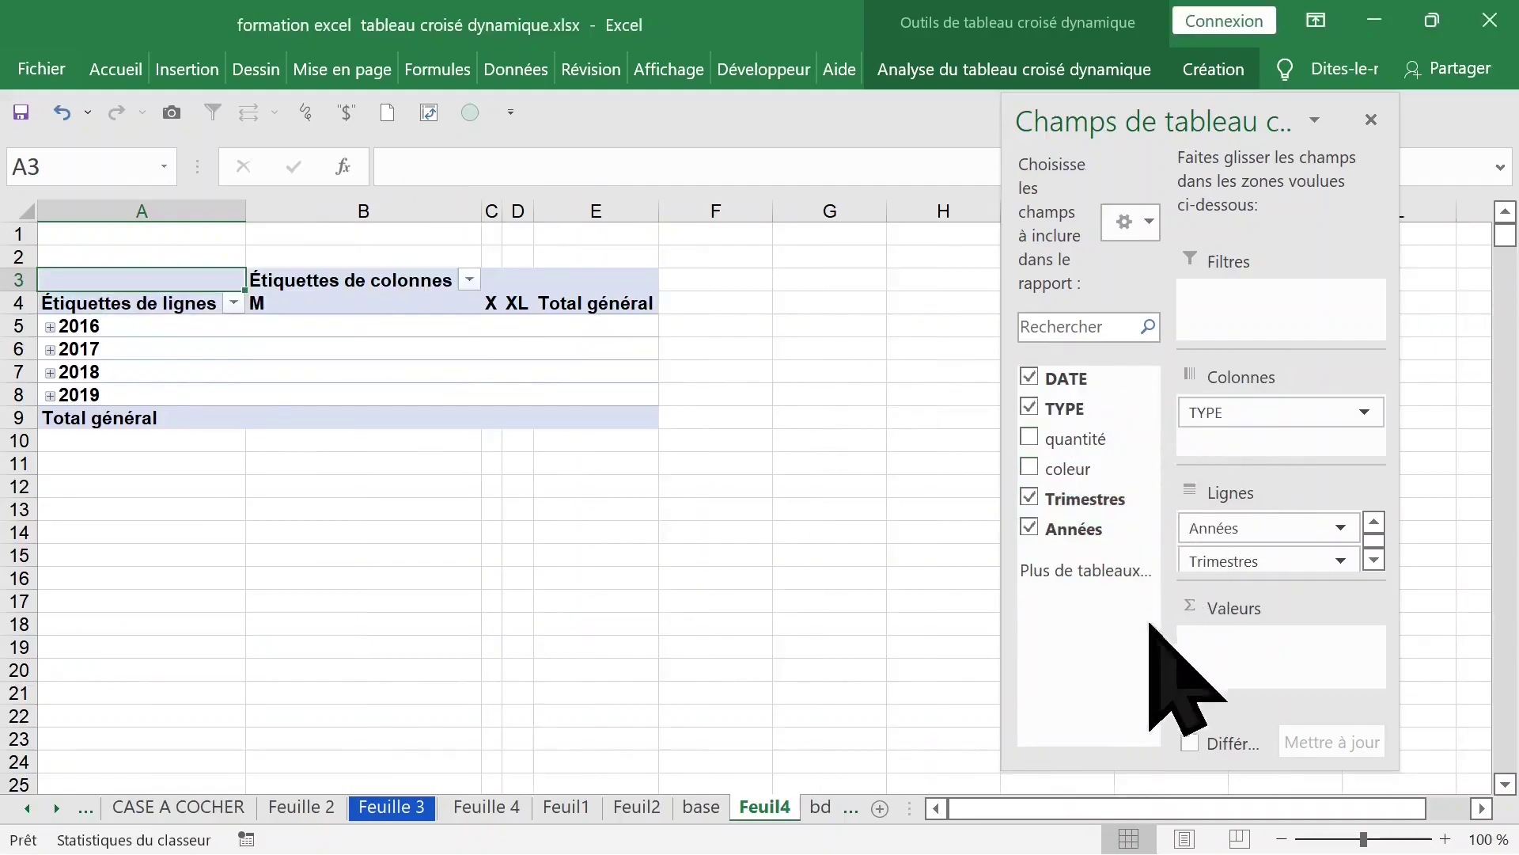
left_click_drag(1106, 443, 1266, 645)
Ungroup the date labels in the new pivot table's rows.
left_click(324, 368)
left_click(159, 349)
right_click(147, 349)
left_click(247, 612)
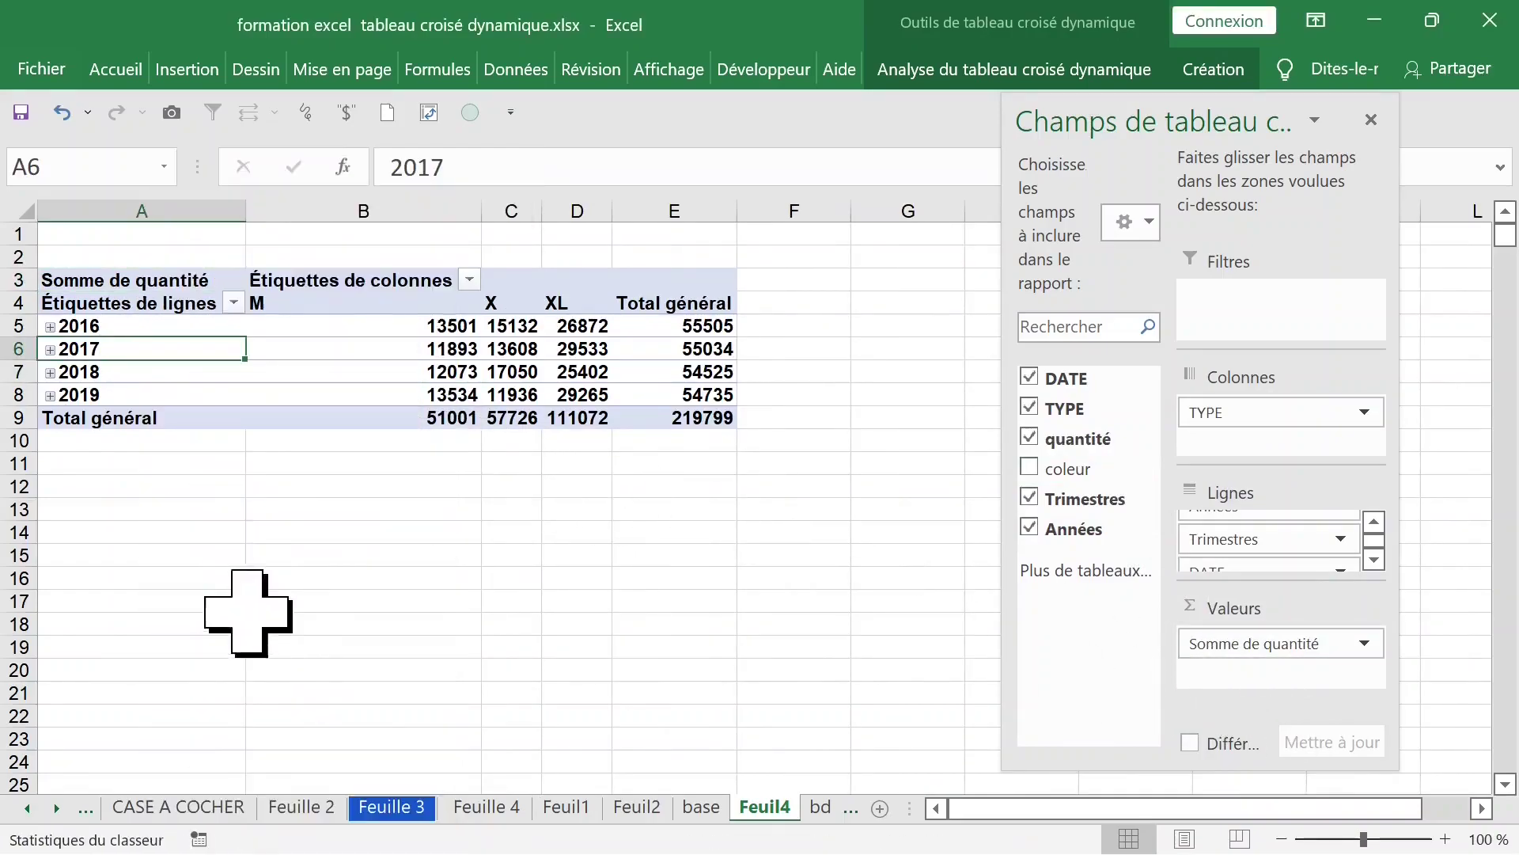
Group the DATE row labels by Trimestres and Années only, without Mois.
left_click(120, 394)
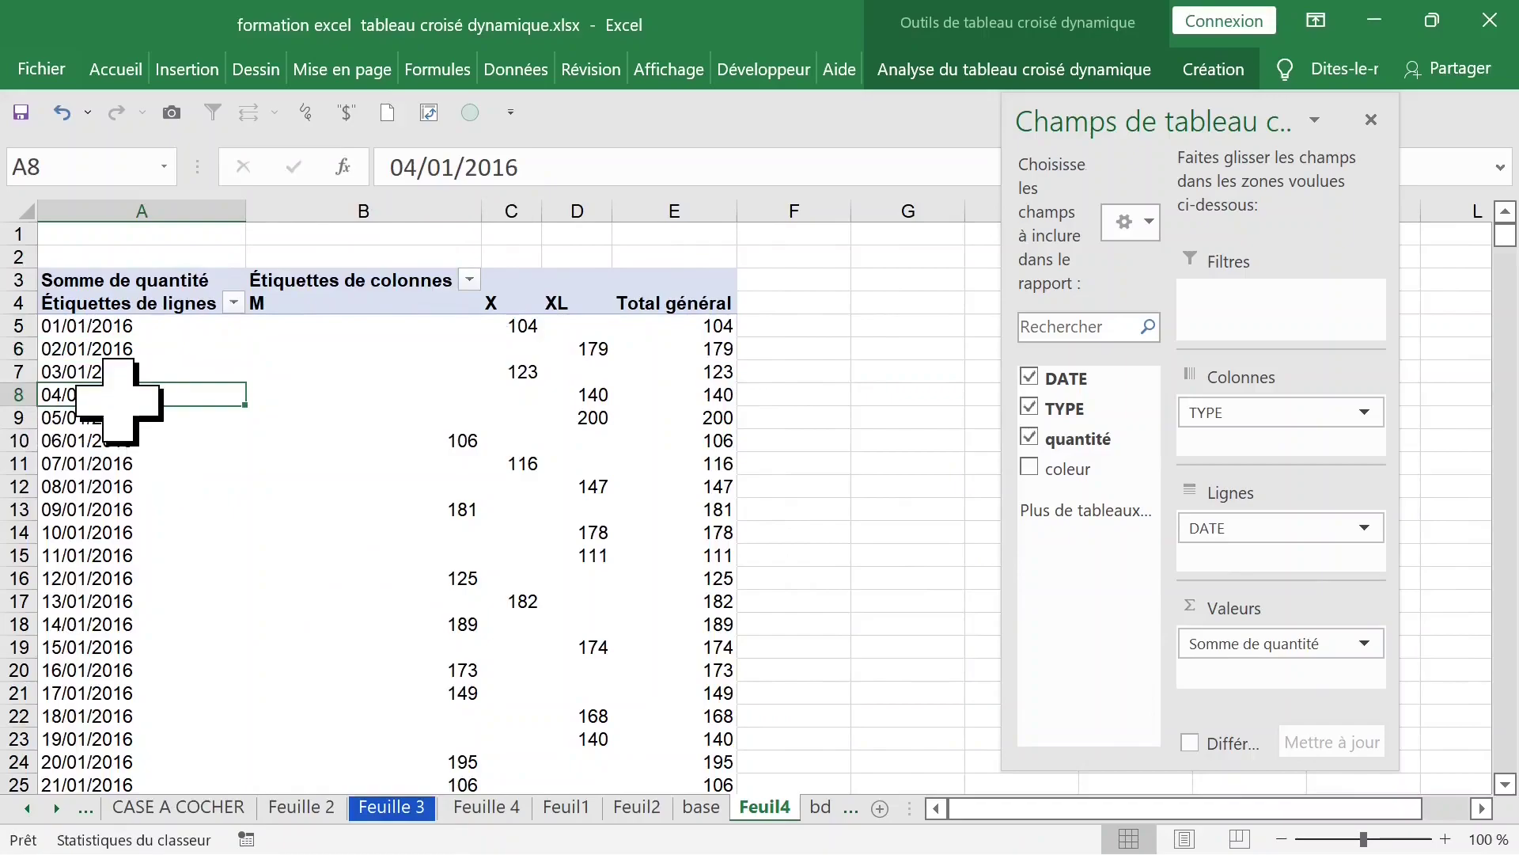
right_click(121, 394)
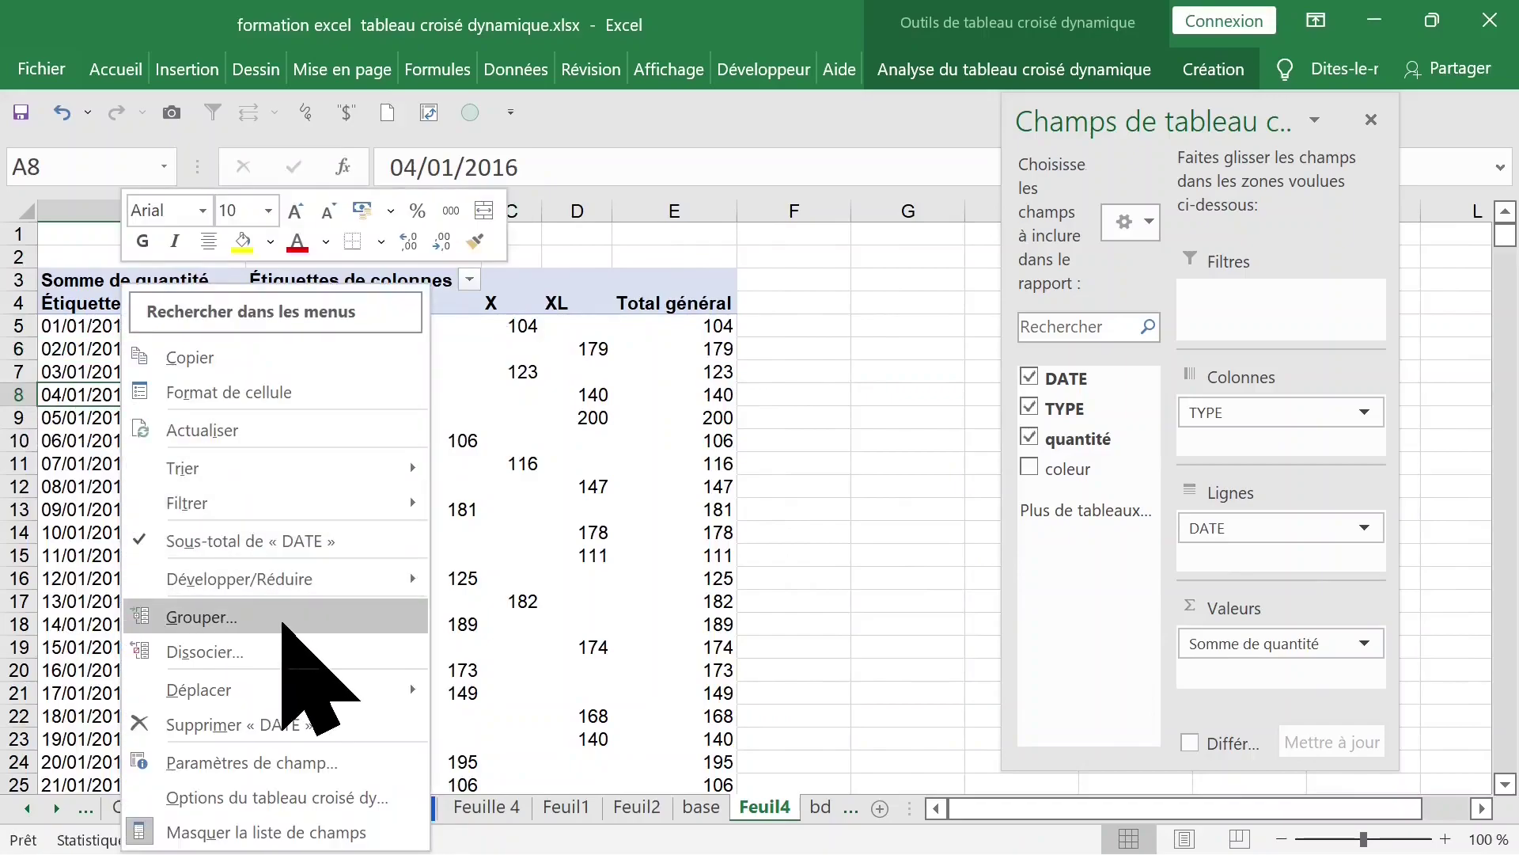
left_click(283, 623)
left_click_drag(271, 402, 665, 164)
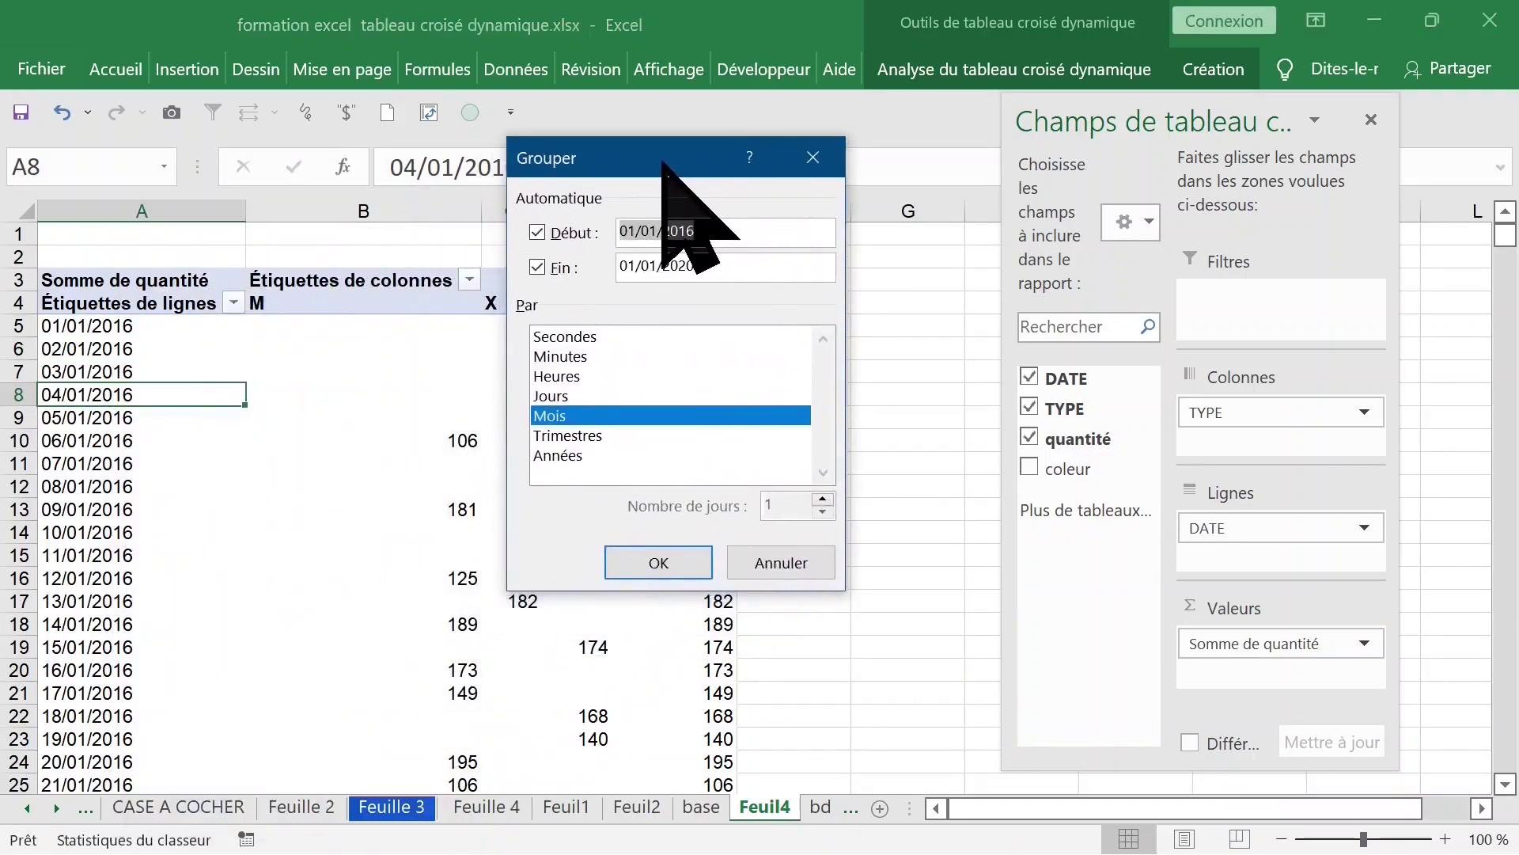
left_click(586, 435)
left_click(574, 455)
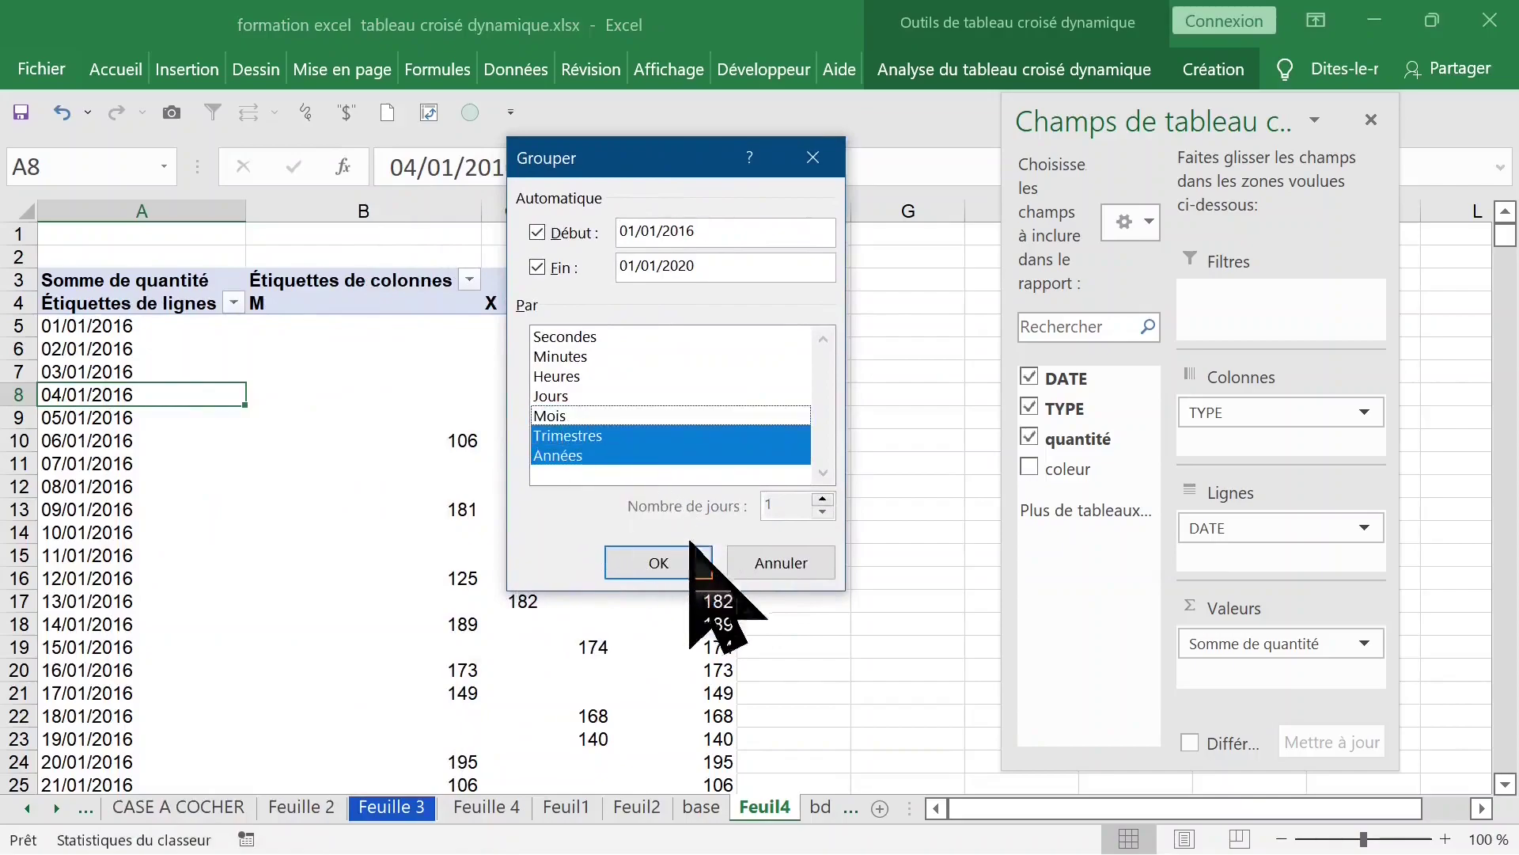
left_click(682, 555)
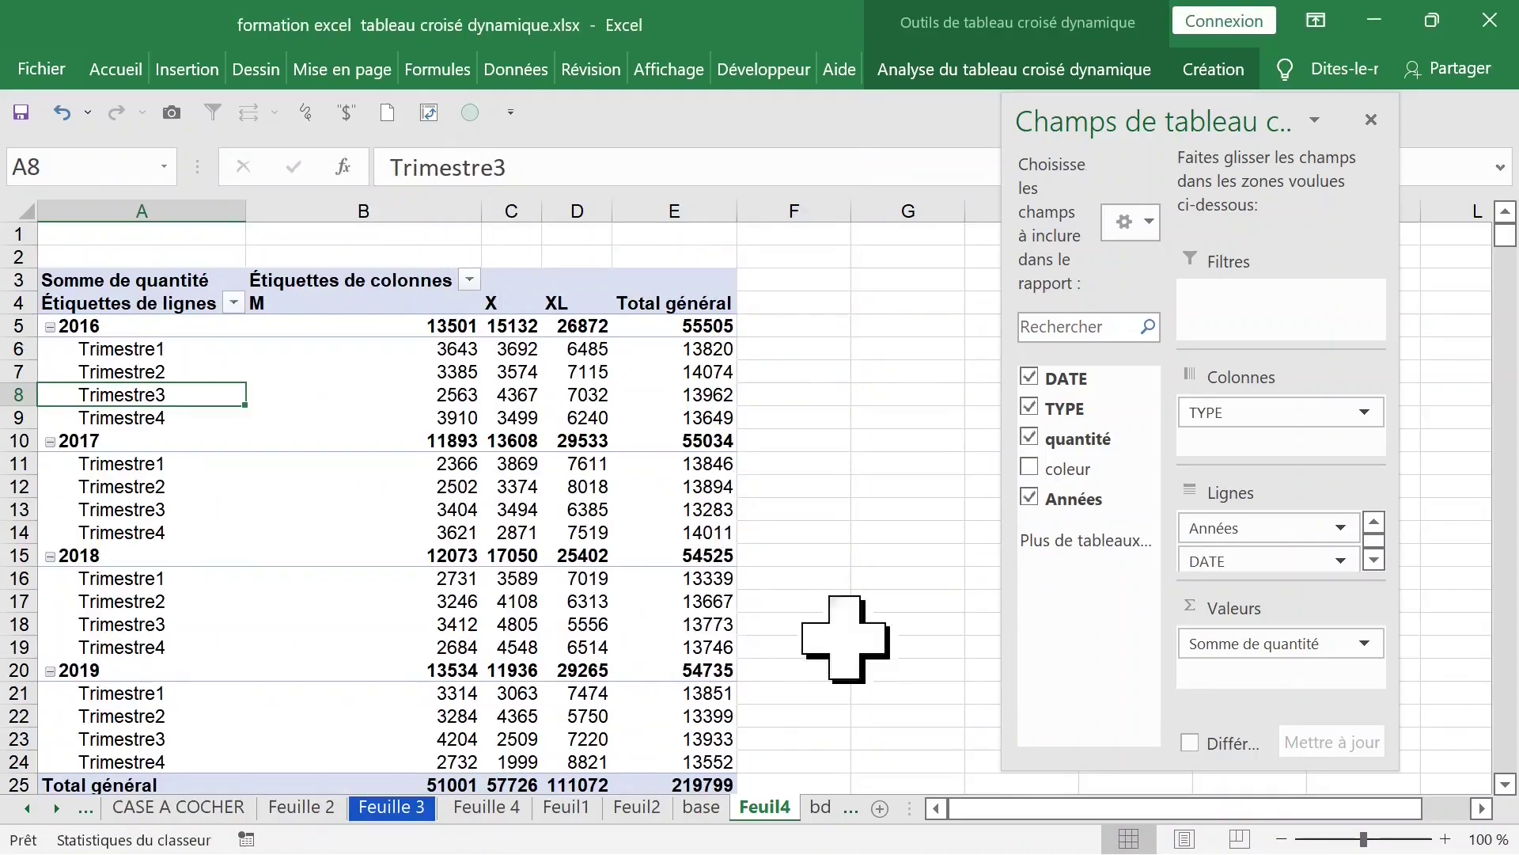
Move the DATE field from the rows to the report filters, keeping Années in the rows.
left_click_drag(1261, 561, 1280, 492)
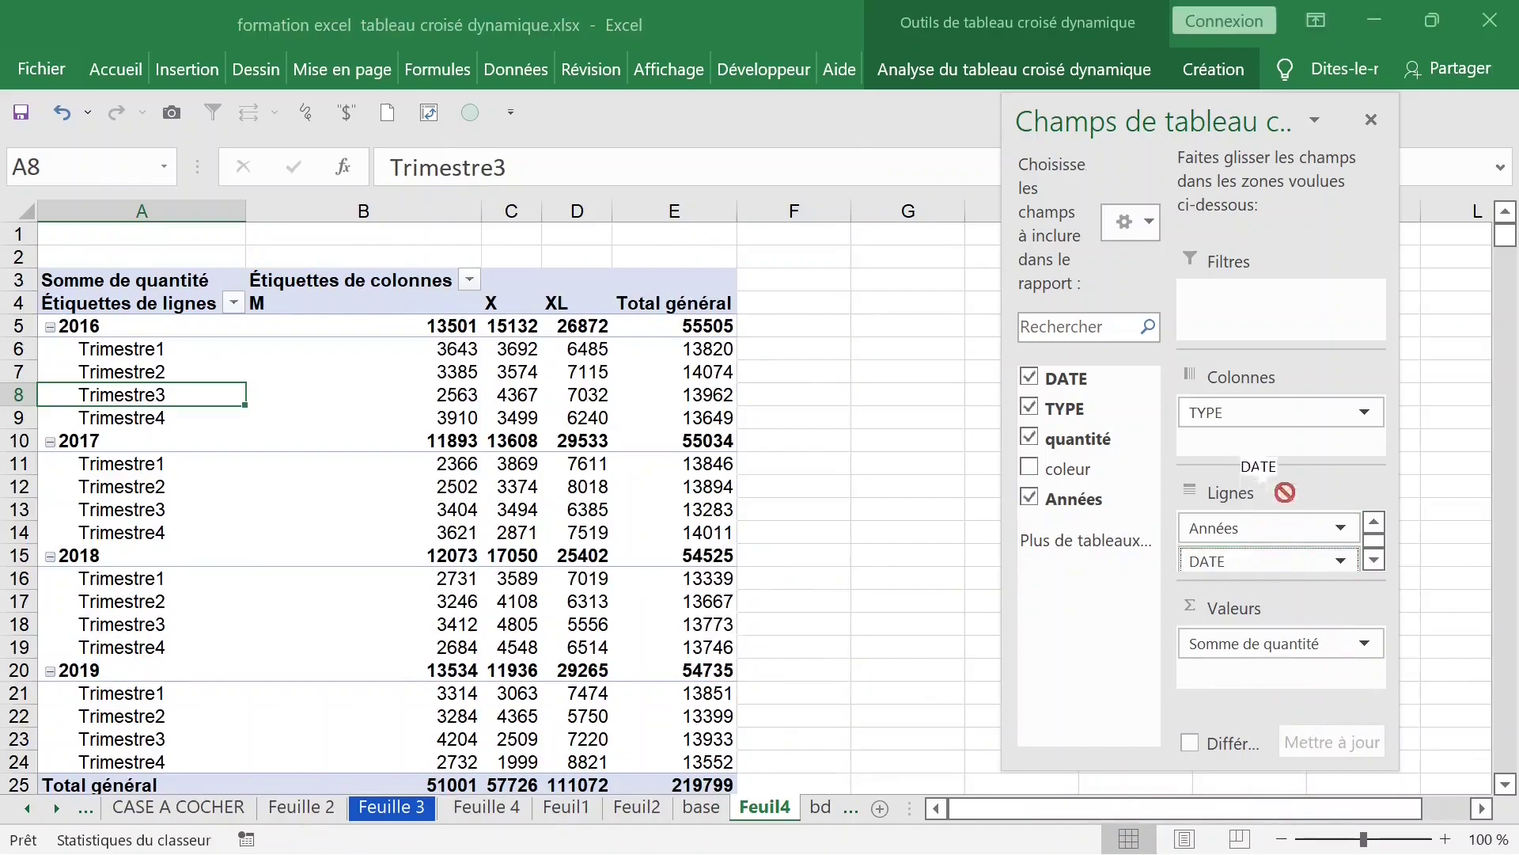
left_click_drag(1284, 427, 1265, 412)
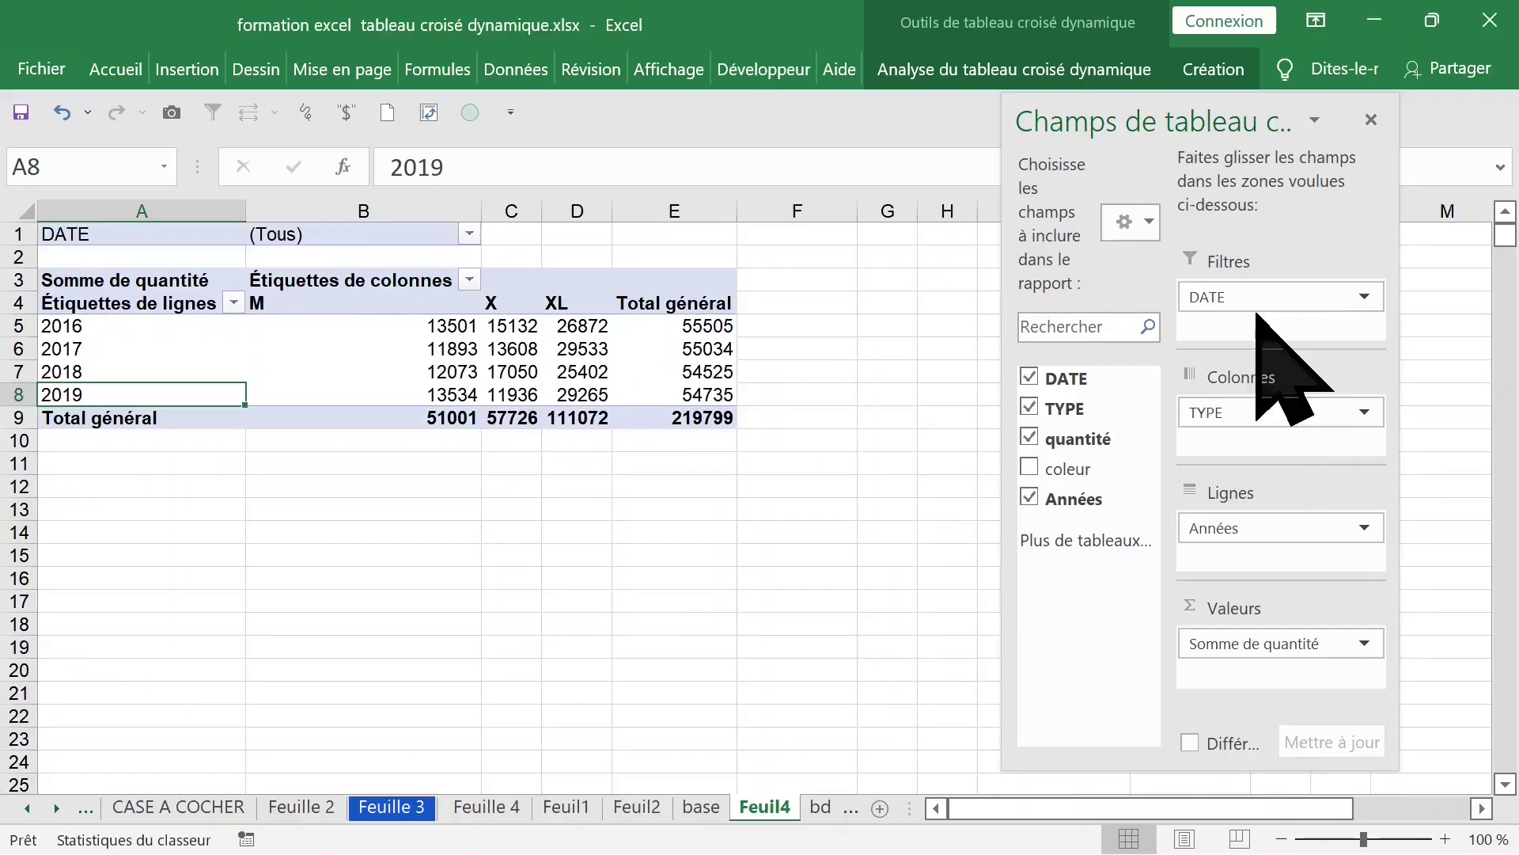
mouse_move(1255, 299)
left_mouse_down()
mouse_move(1261, 384)
mouse_move(1329, 320)
mouse_move(1257, 313)
left_mouse_up()
left_click_drag(1265, 405, 1257, 314)
left_click_drag(1257, 314, 1257, 313)
Filter the pivot table's DATE report filter to Trimestre1.
left_click(470, 234)
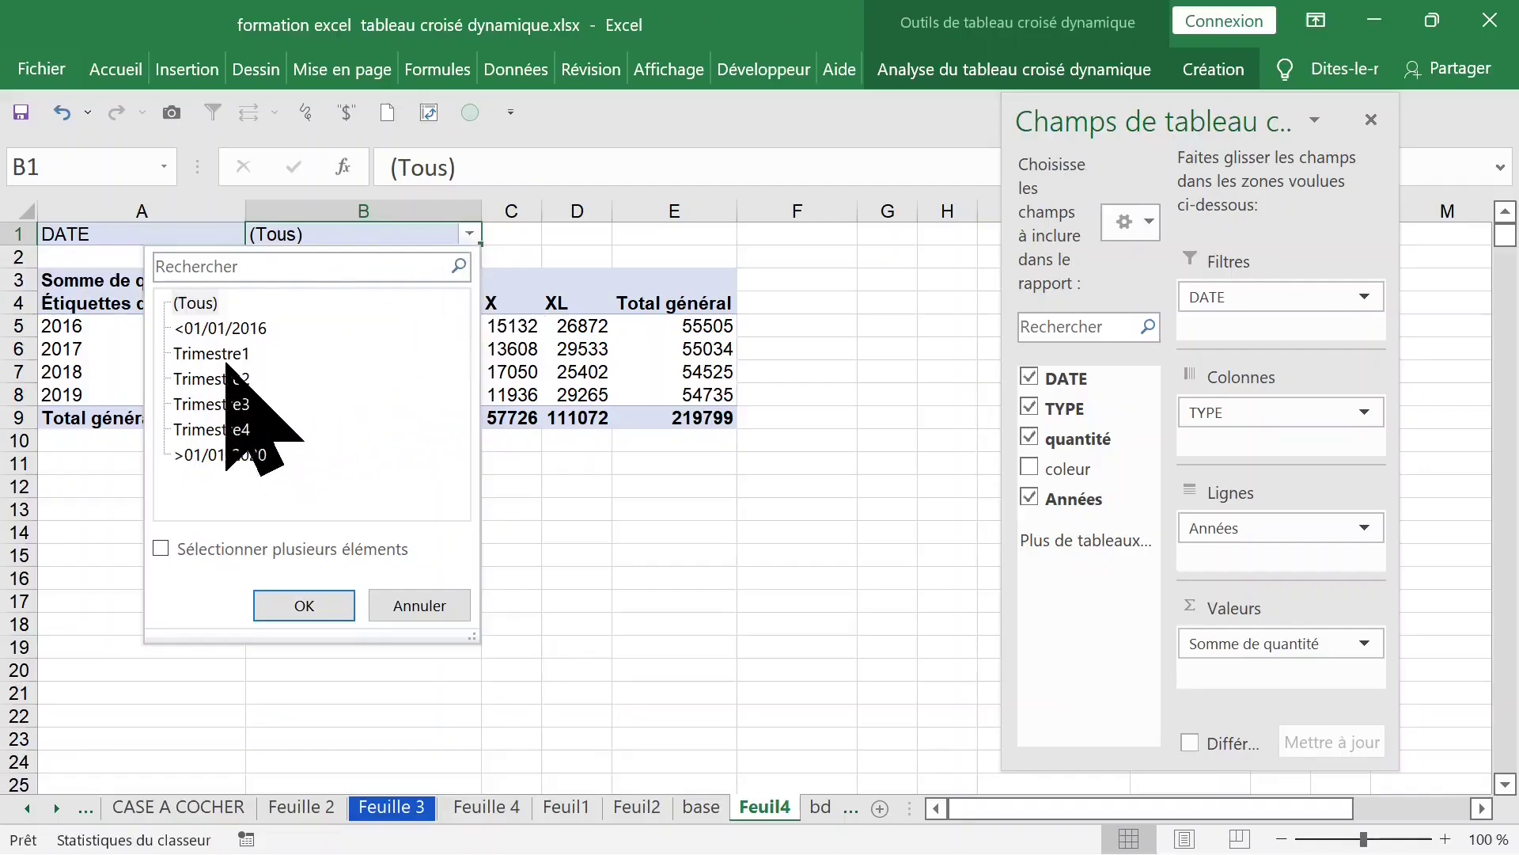
left_click(228, 355)
left_click(304, 606)
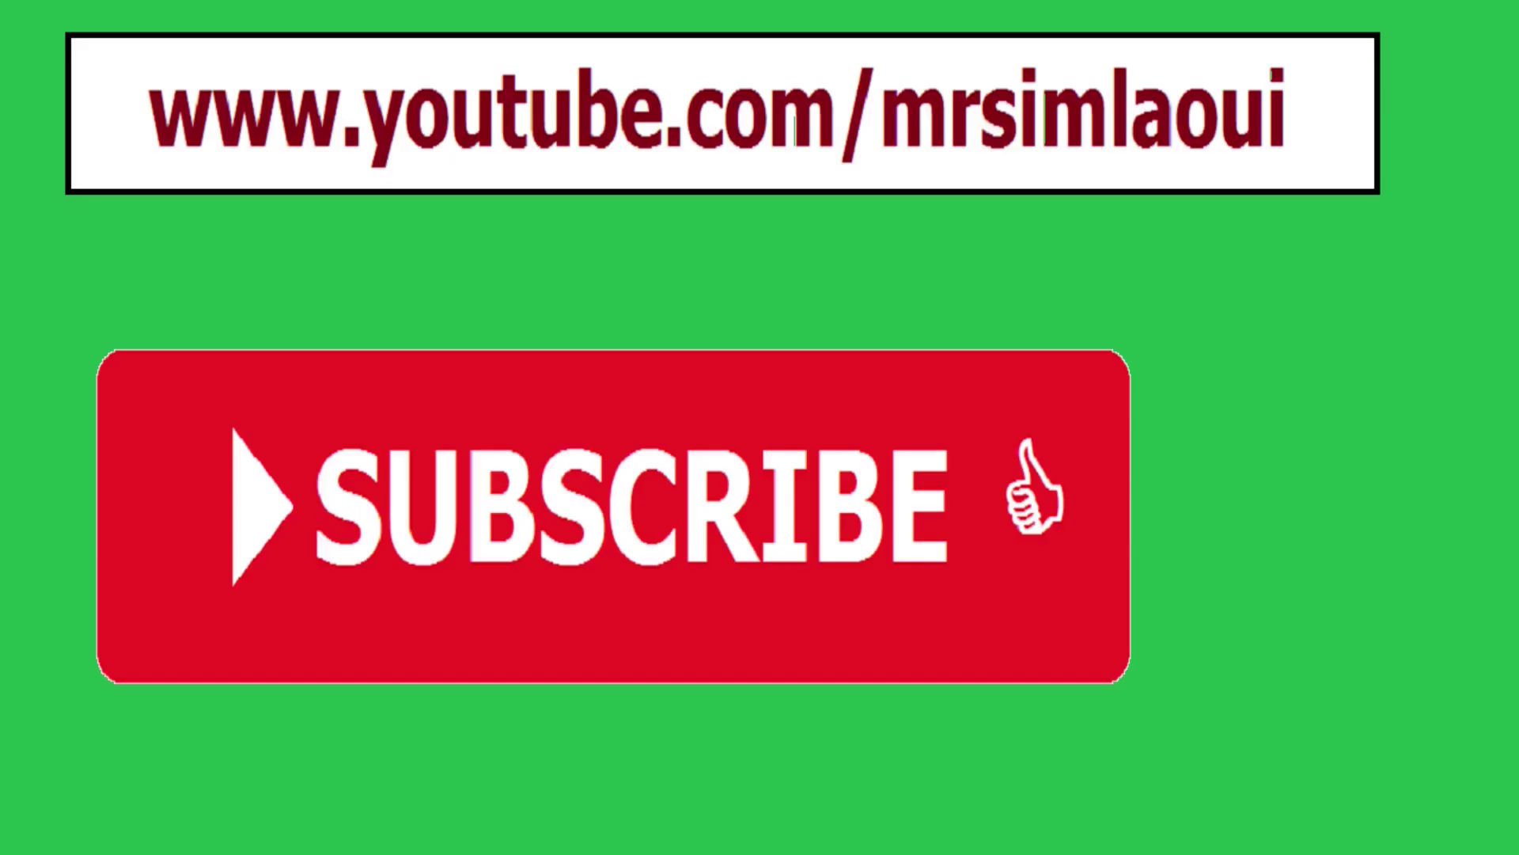